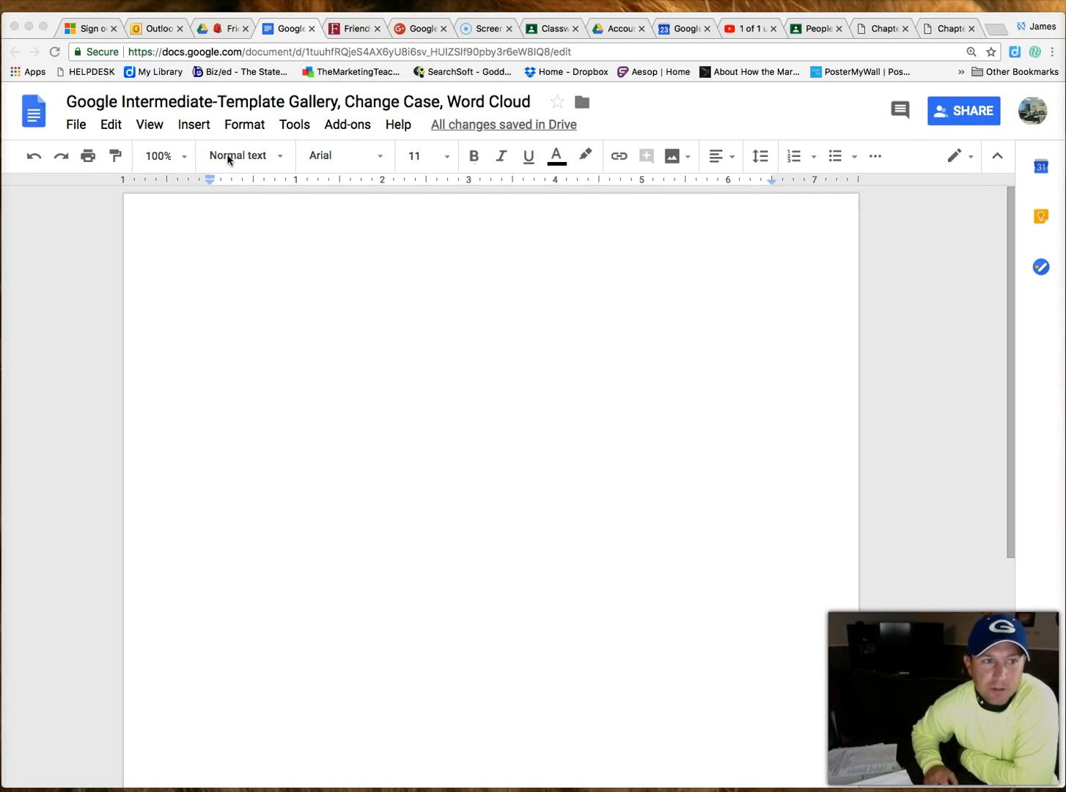
- Open the add-ons store for the document and search it for "Template Gallery"
{"action": "left_click", "coordinate": [340, 126]}
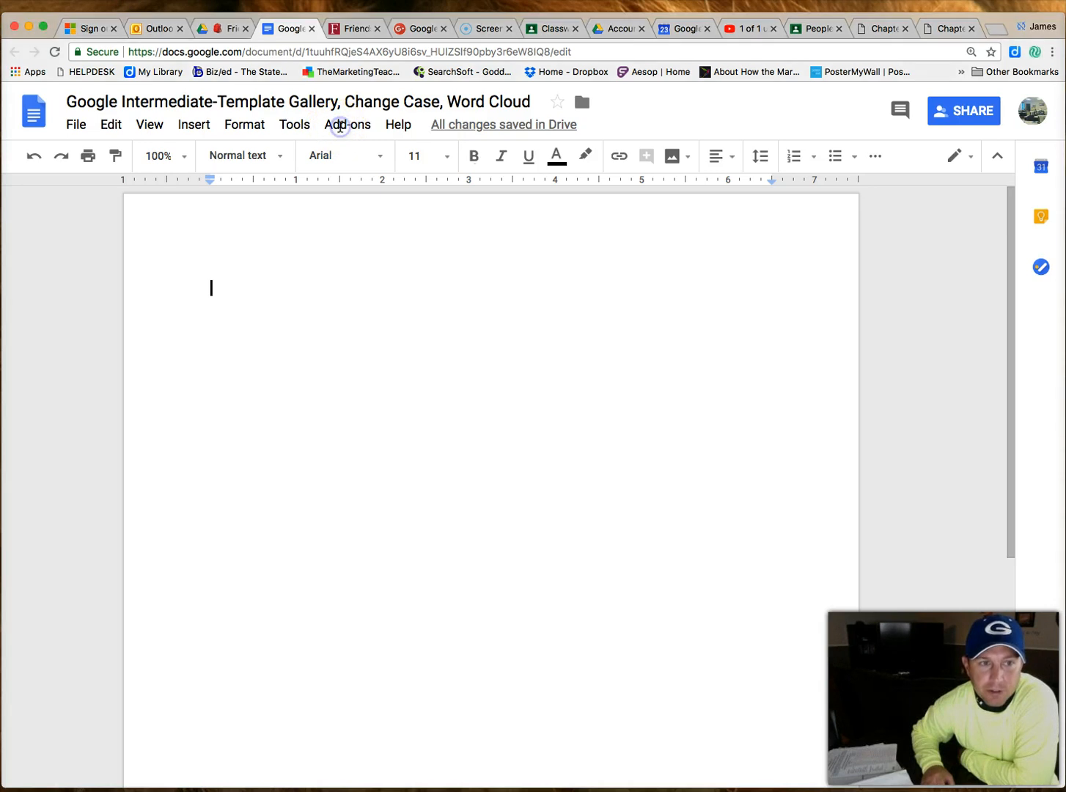
{"action": "left_click", "coordinate": [340, 126]}
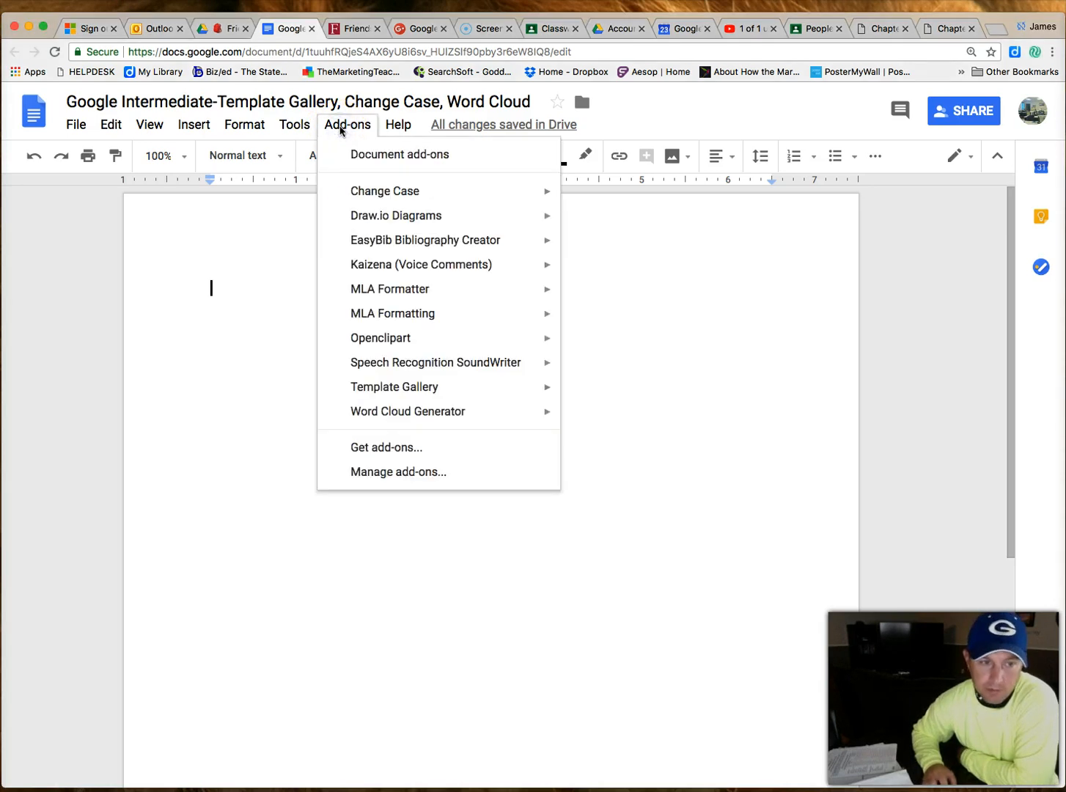
{"action": "left_click", "coordinate": [420, 448]}
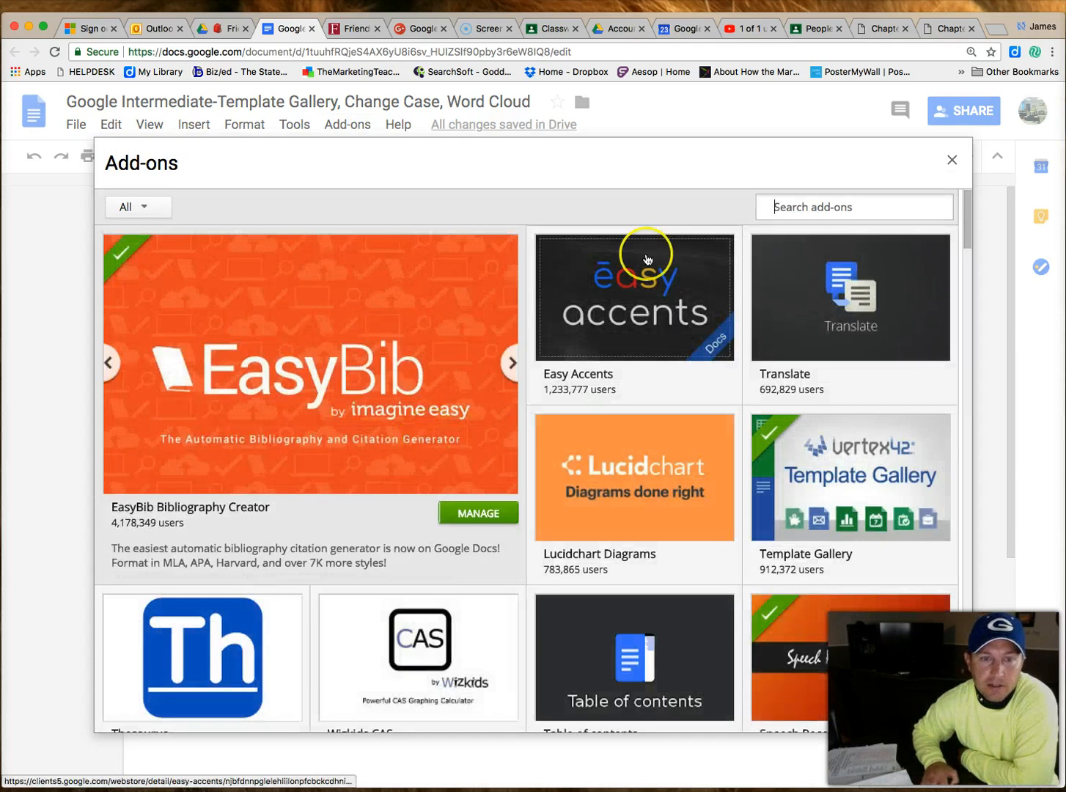
{"action": "mouse_move", "coordinate": [655, 250]}
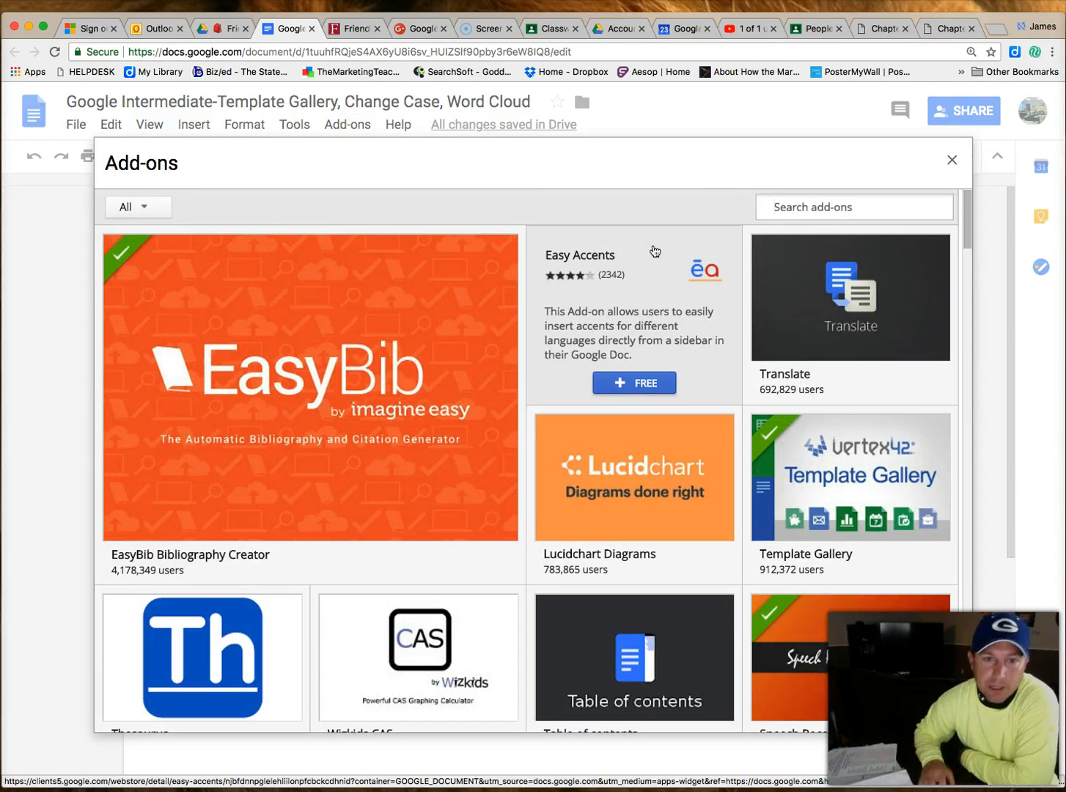
{"action": "left_click", "coordinate": [783, 209]}
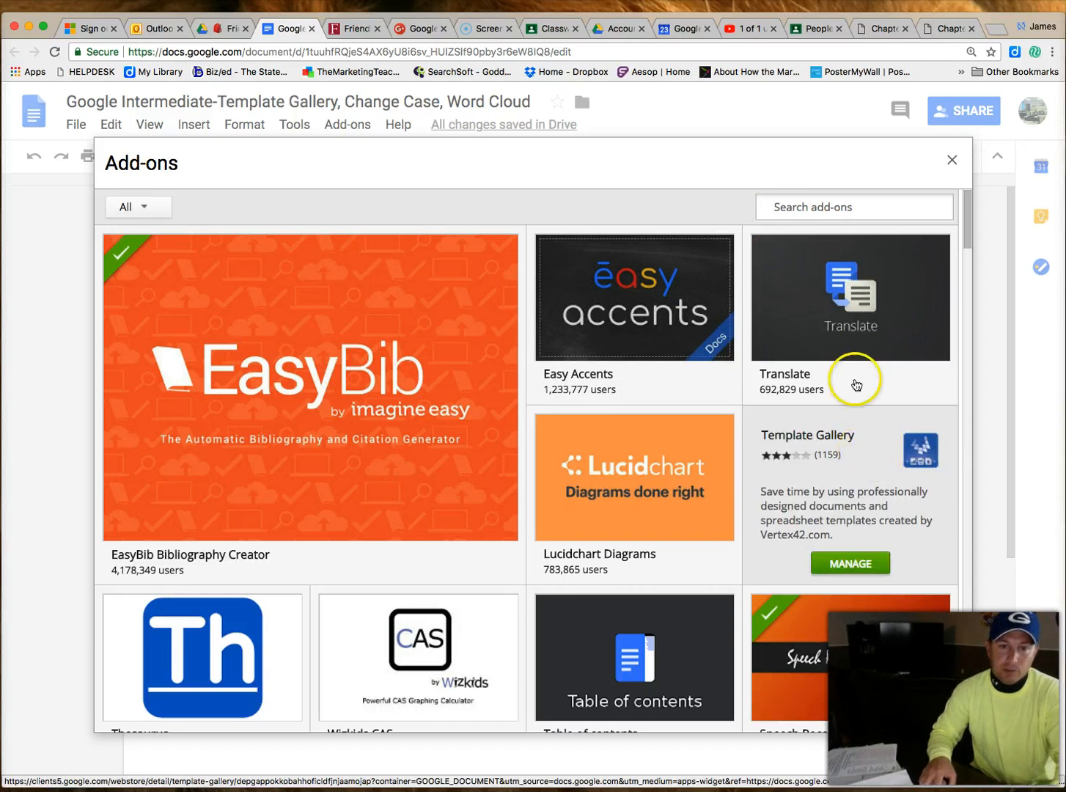
{"action": "type", "text": "Tem"}
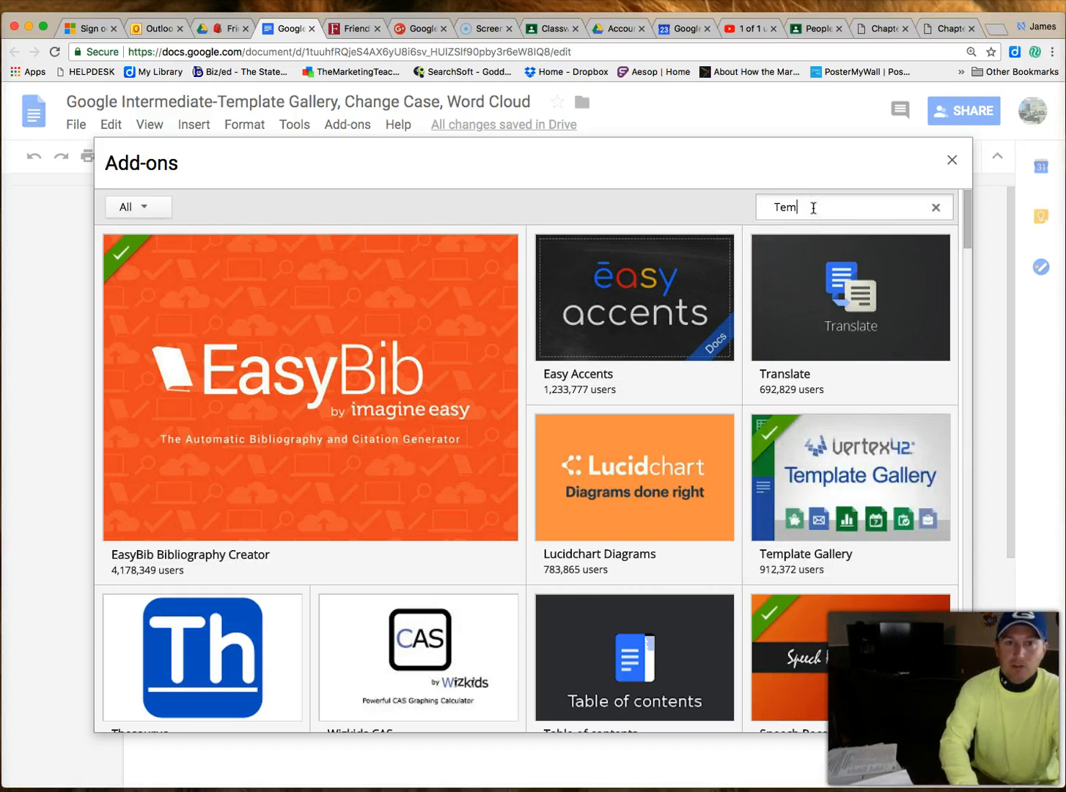
{"action": "type", "text": "plate G"}
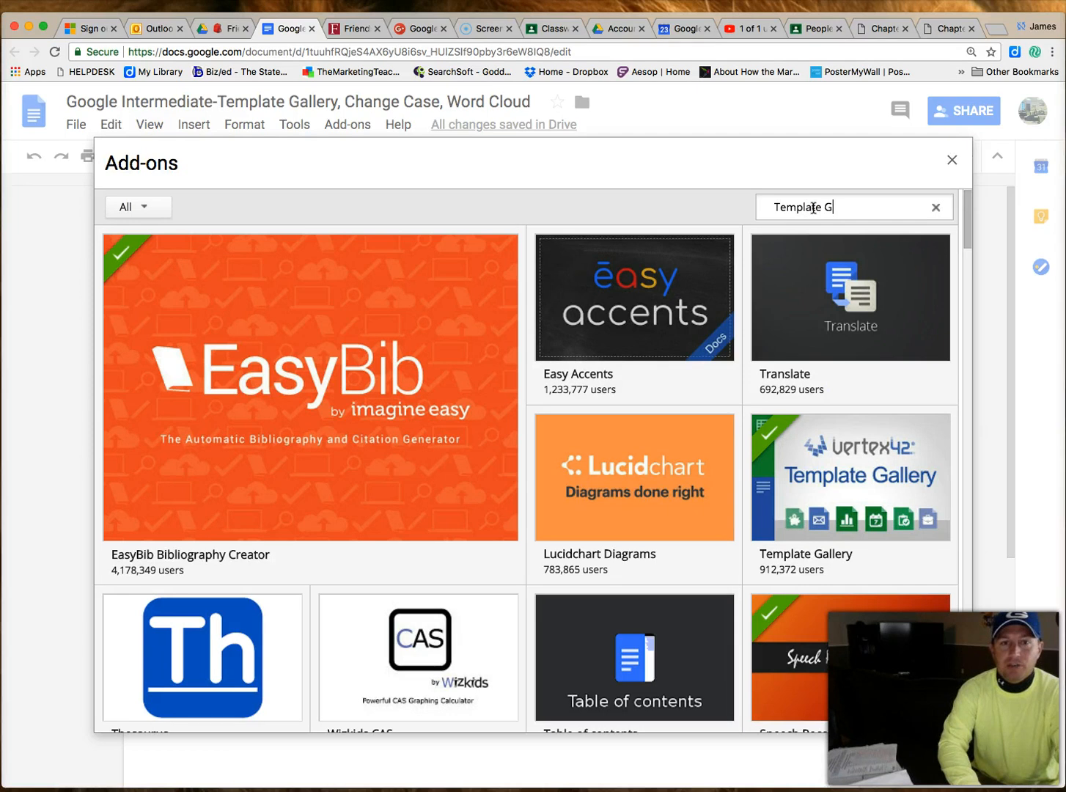
{"action": "type", "text": "allery"}
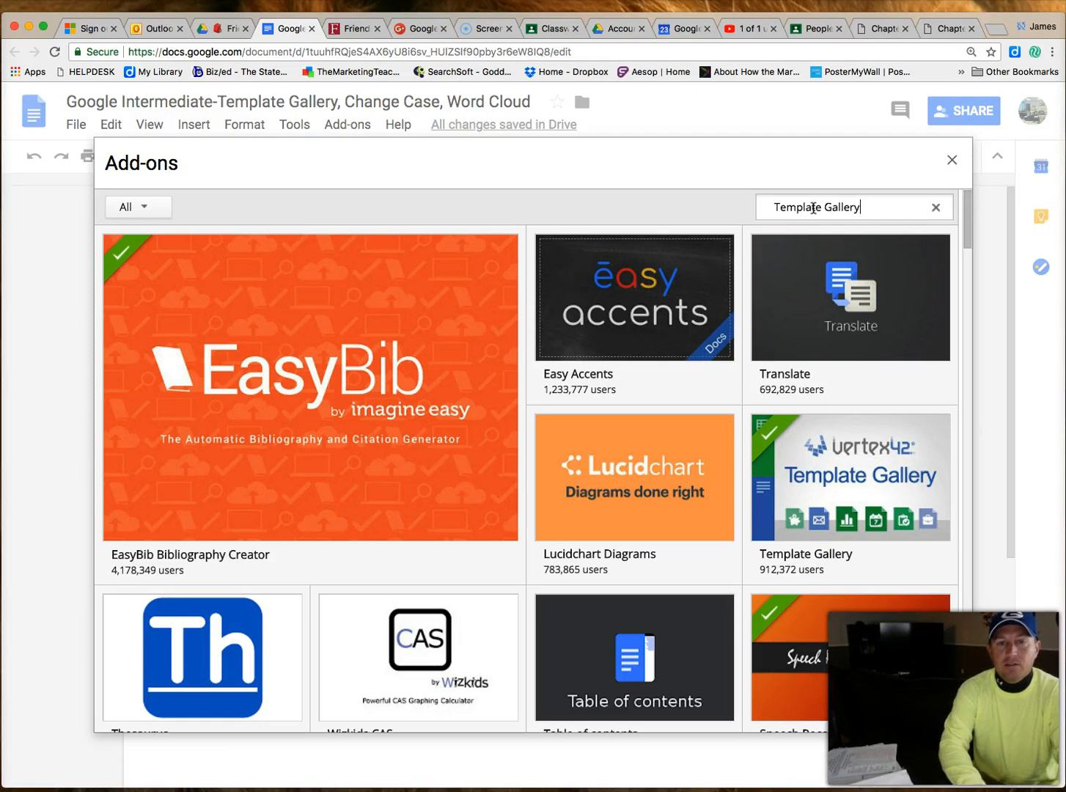
{"action": "key", "text": "Return"}
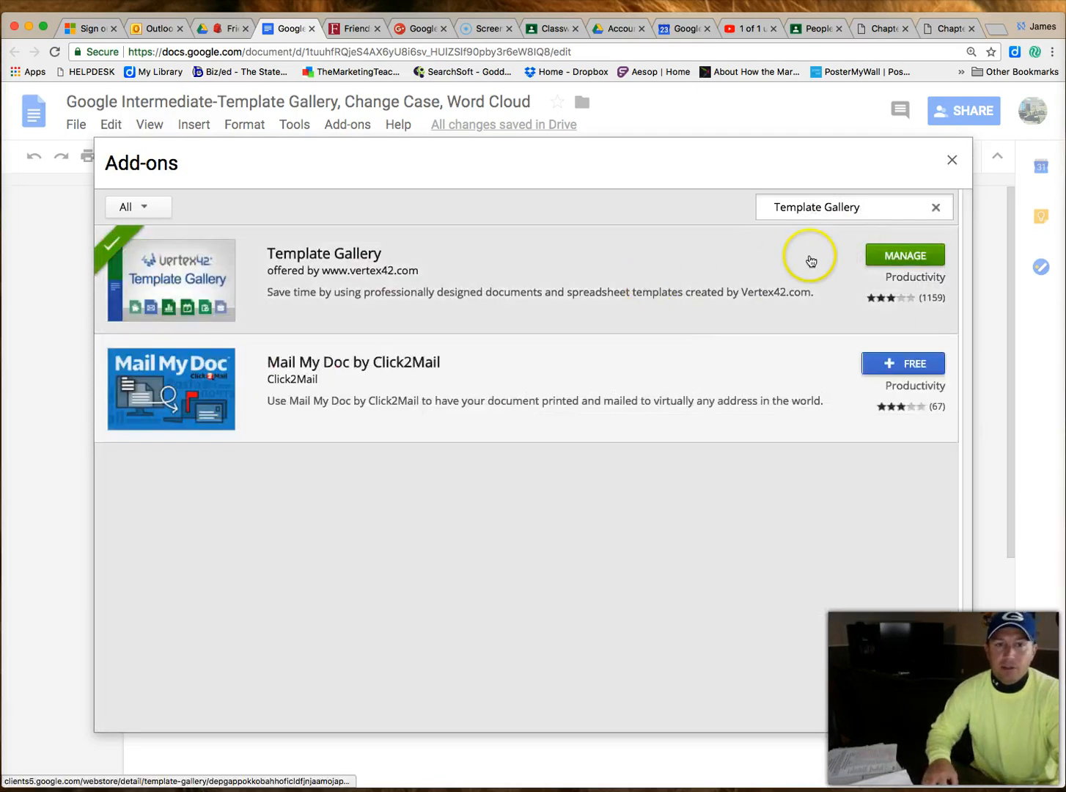
{"action": "left_click", "coordinate": [898, 251]}
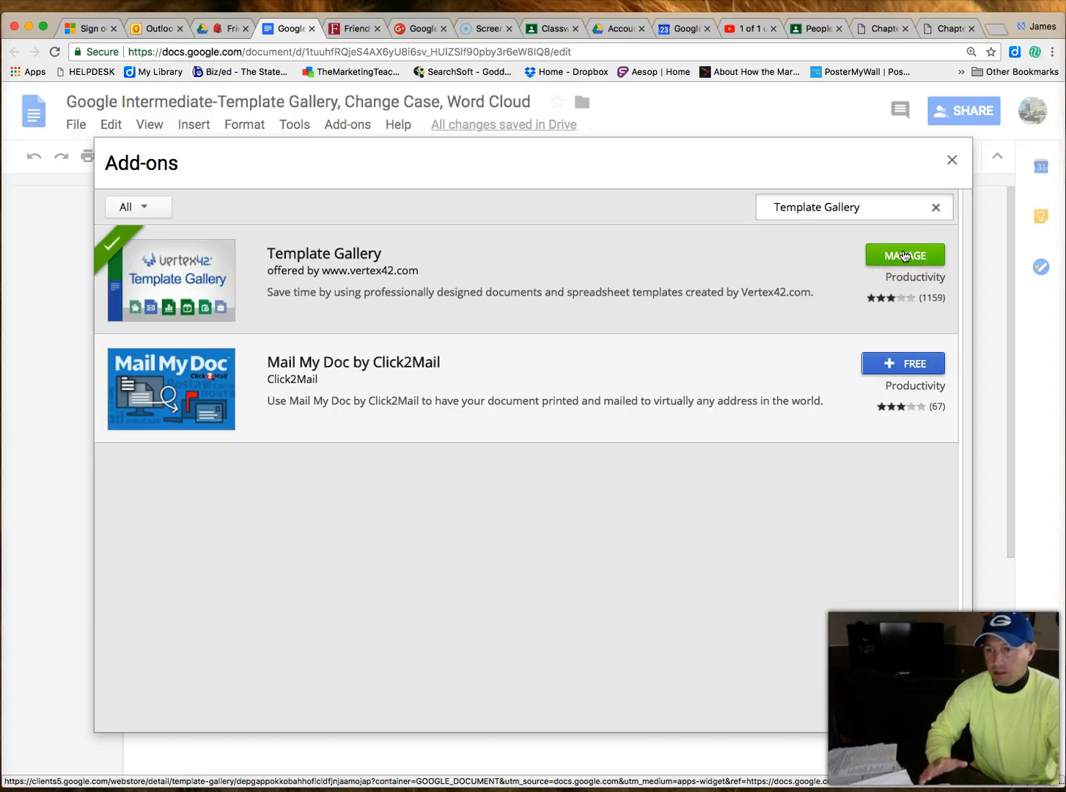
- Search the add-ons store for "Clip Art" in place of the previous query
{"action": "left_click_drag", "start_coordinate": [889, 207], "coordinate": [742, 207]}
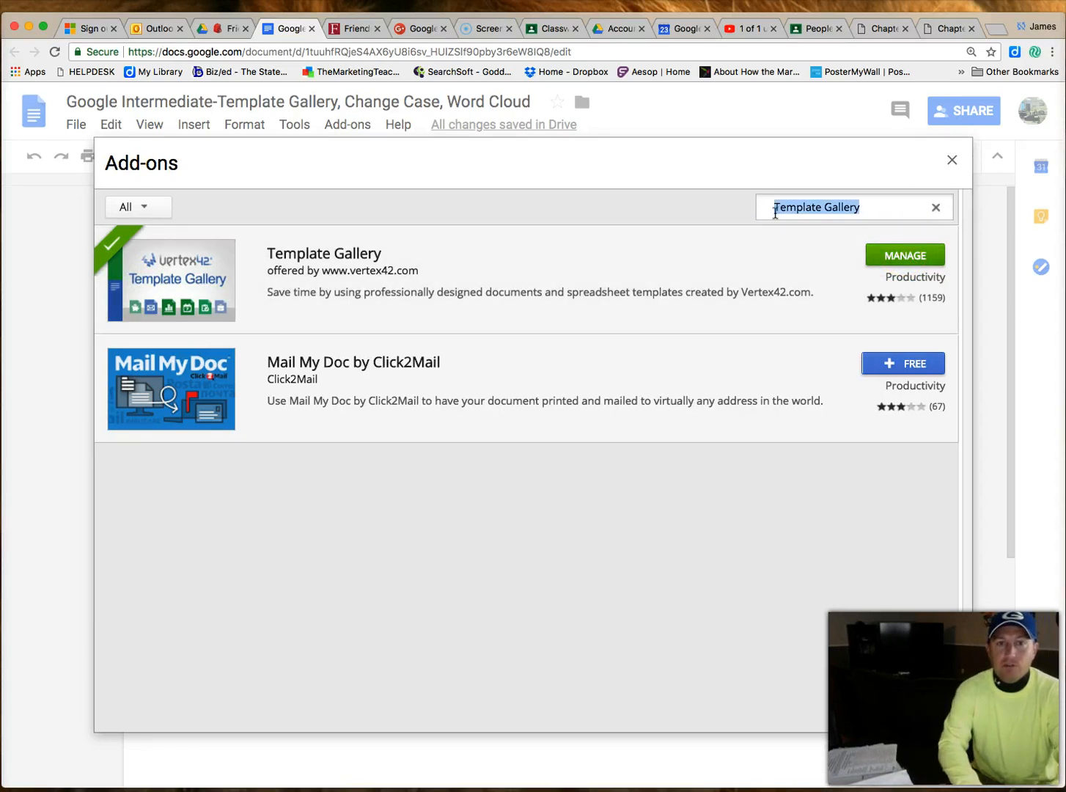
{"action": "type", "text": "Clip Art"}
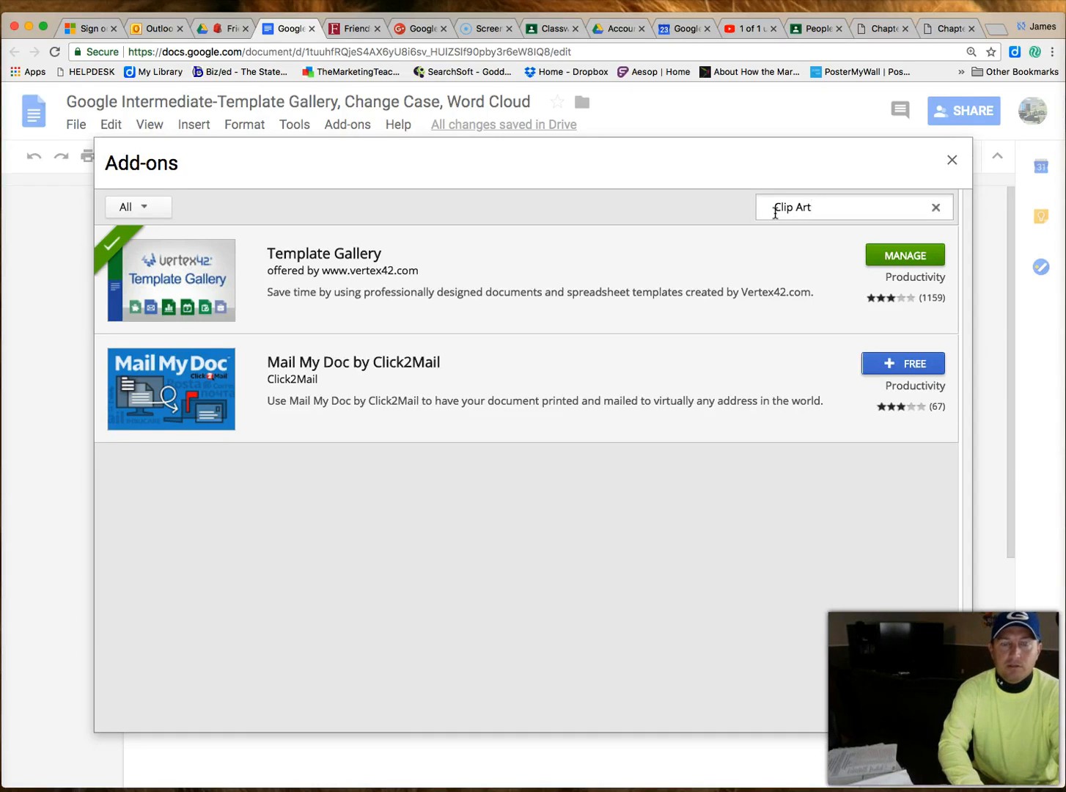
{"action": "key", "text": "Return"}
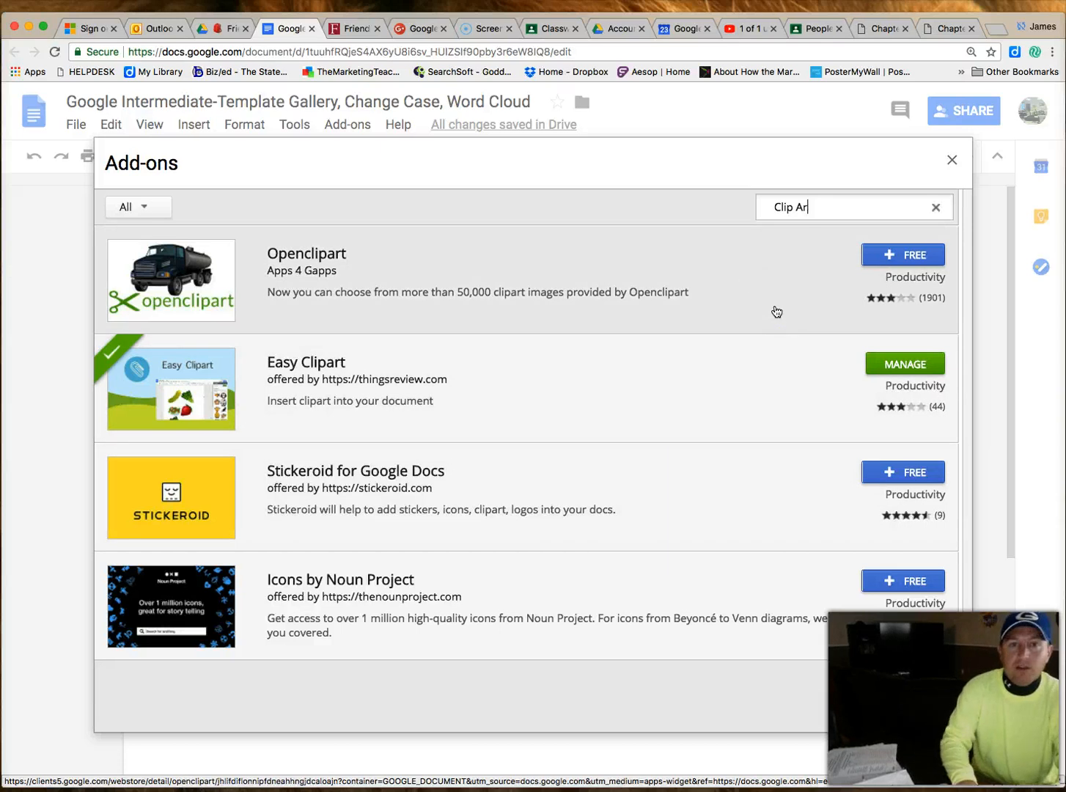
- Replace the add-ons store query with "Word Cloud" and run the search
{"action": "key", "text": "BackSpace"}
{"action": "key", "text": "BackSpace"}
{"action": "key", "text": "BackSpace"}
{"action": "key", "text": "BackSpace"}
{"action": "key", "text": "BackSpace"}
{"action": "key", "text": "BackSpace"}
{"action": "key", "text": "BackSpace"}
{"action": "type", "text": "W"}
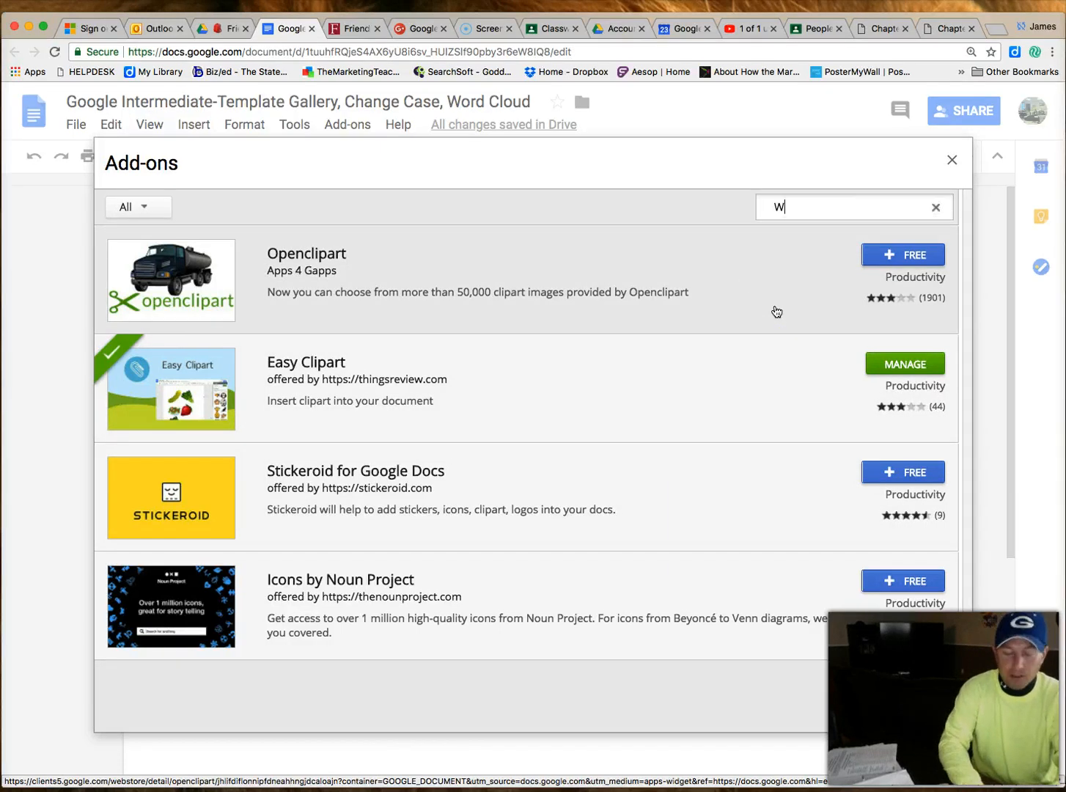
{"action": "type", "text": "ord Clo"}
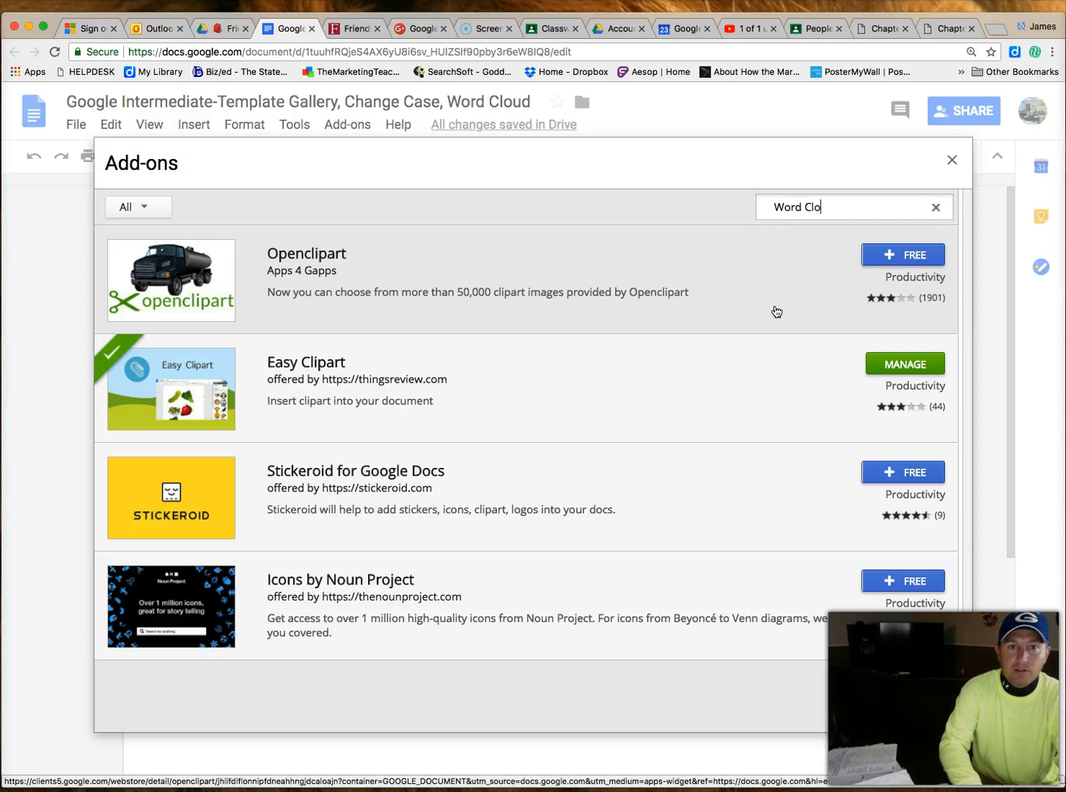
{"action": "type", "text": "ud"}
{"action": "left_click", "coordinate": [553, 415]}
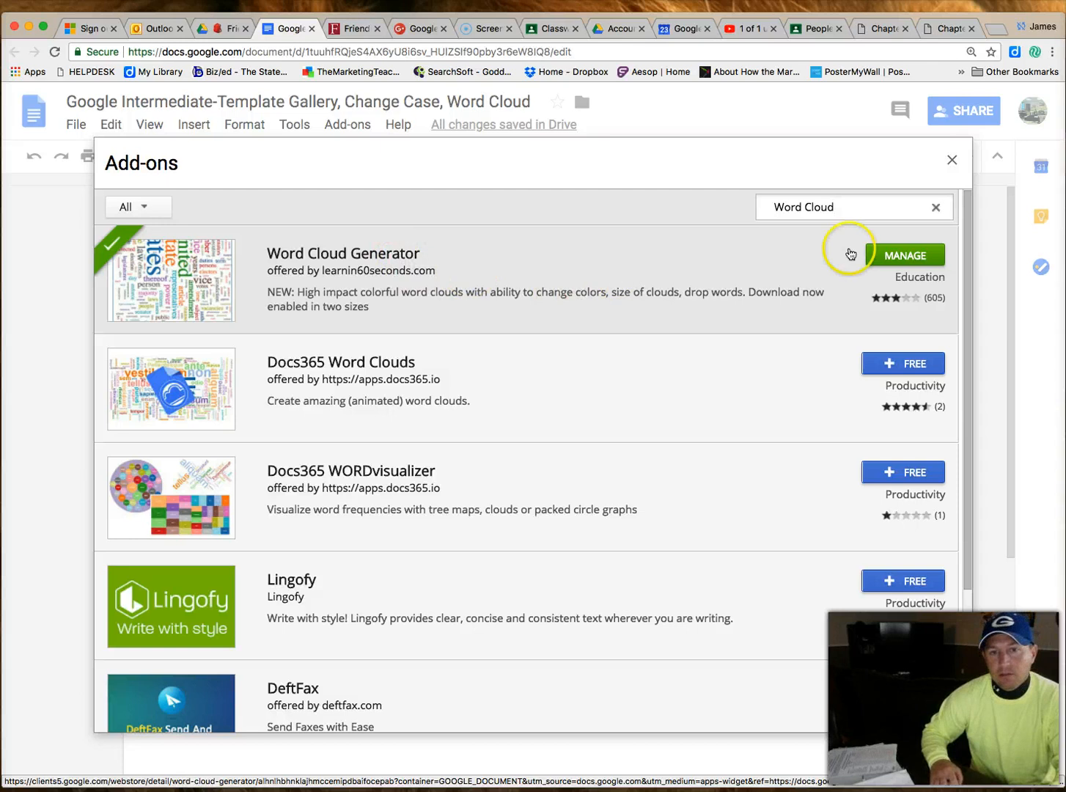
- Search the add-ons store for "Change Case" and close the store
{"action": "key", "text": "BackSpace"}
{"action": "key", "text": "BackSpace"}
{"action": "key", "text": "BackSpace"}
{"action": "key", "text": "BackSpace"}
{"action": "key", "text": "BackSpace"}
{"action": "key", "text": "BackSpace"}
{"action": "key", "text": "BackSpace"}
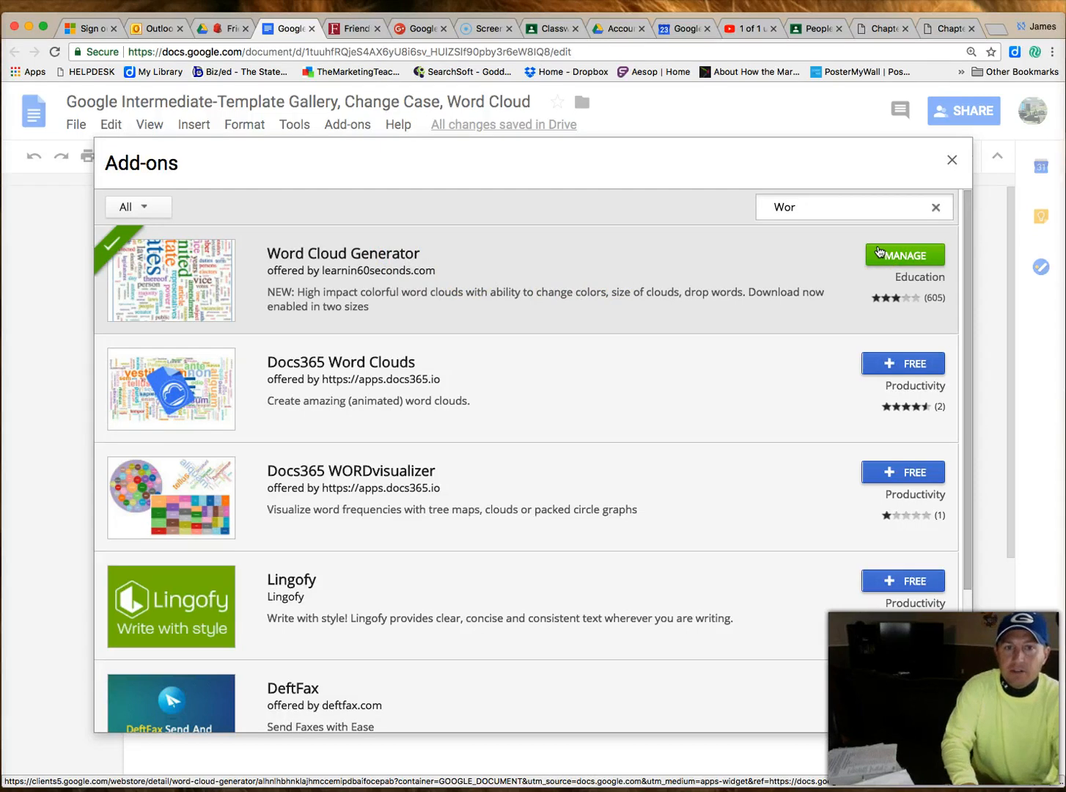
{"action": "key", "text": "BackSpace"}
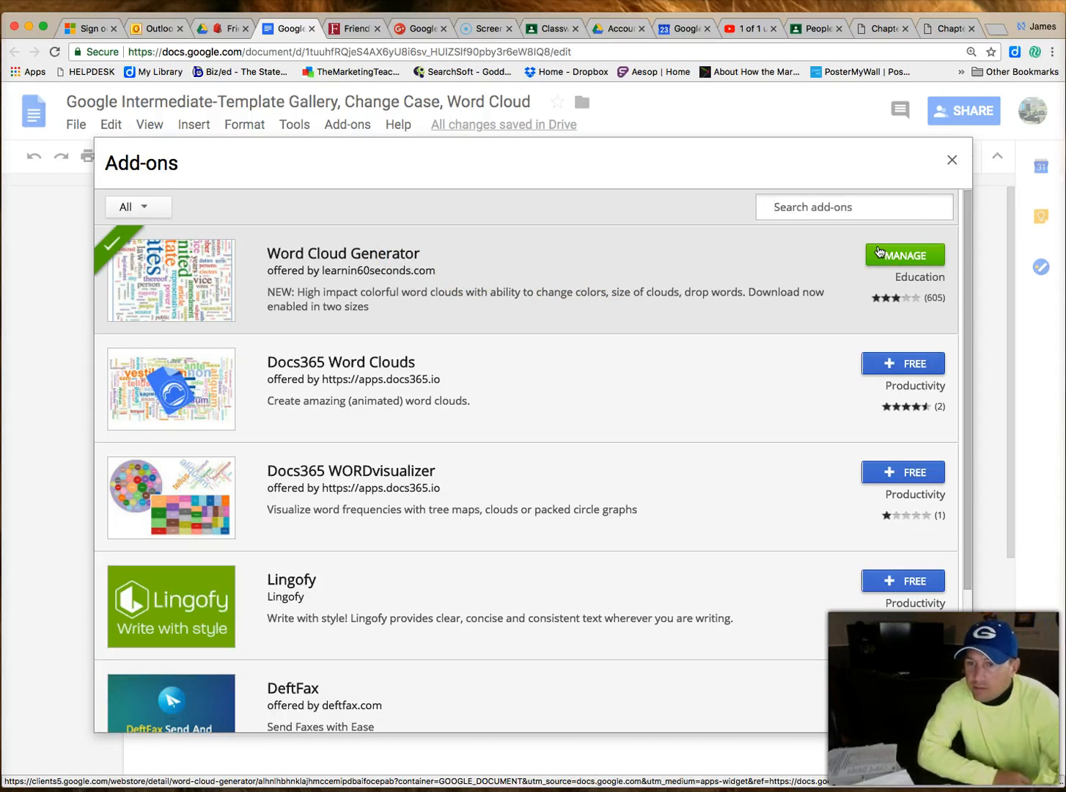
{"action": "type", "text": "Change Cas"}
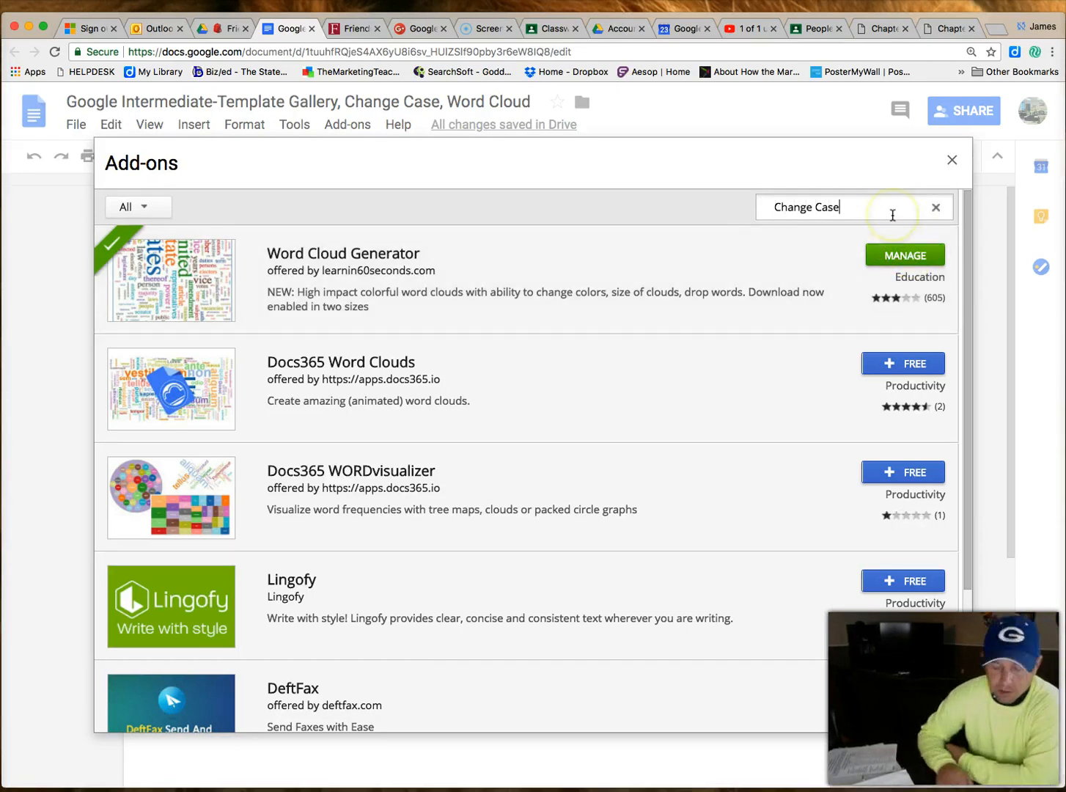
{"action": "type", "text": "e"}
{"action": "key", "text": "Return"}
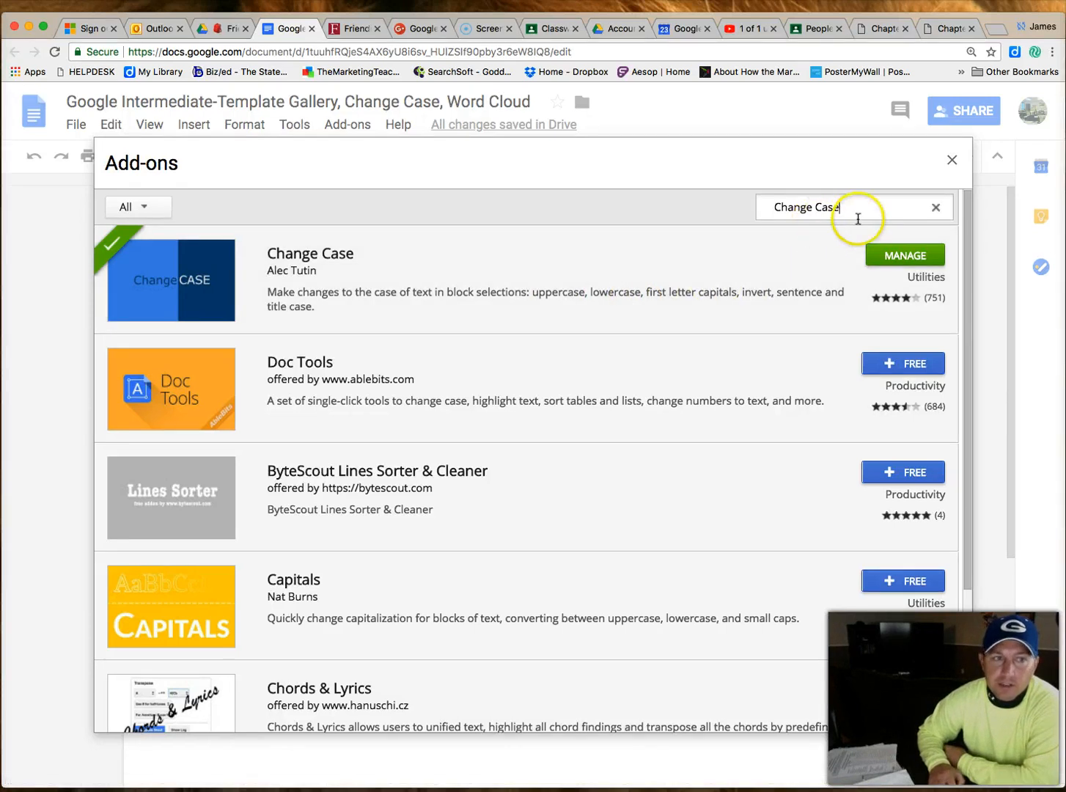
{"action": "left_click", "coordinate": [952, 160]}
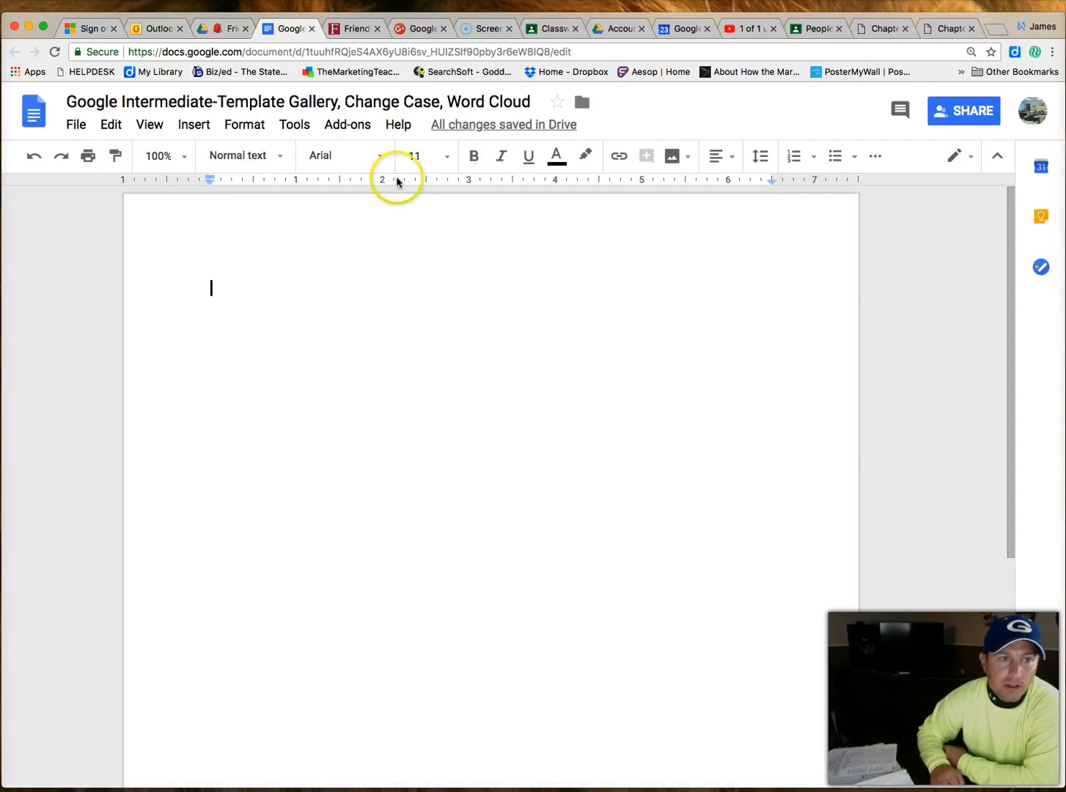
- Browse the Template Gallery add-on's templates and open the Letters & Resumes category
{"action": "left_click", "coordinate": [355, 126]}
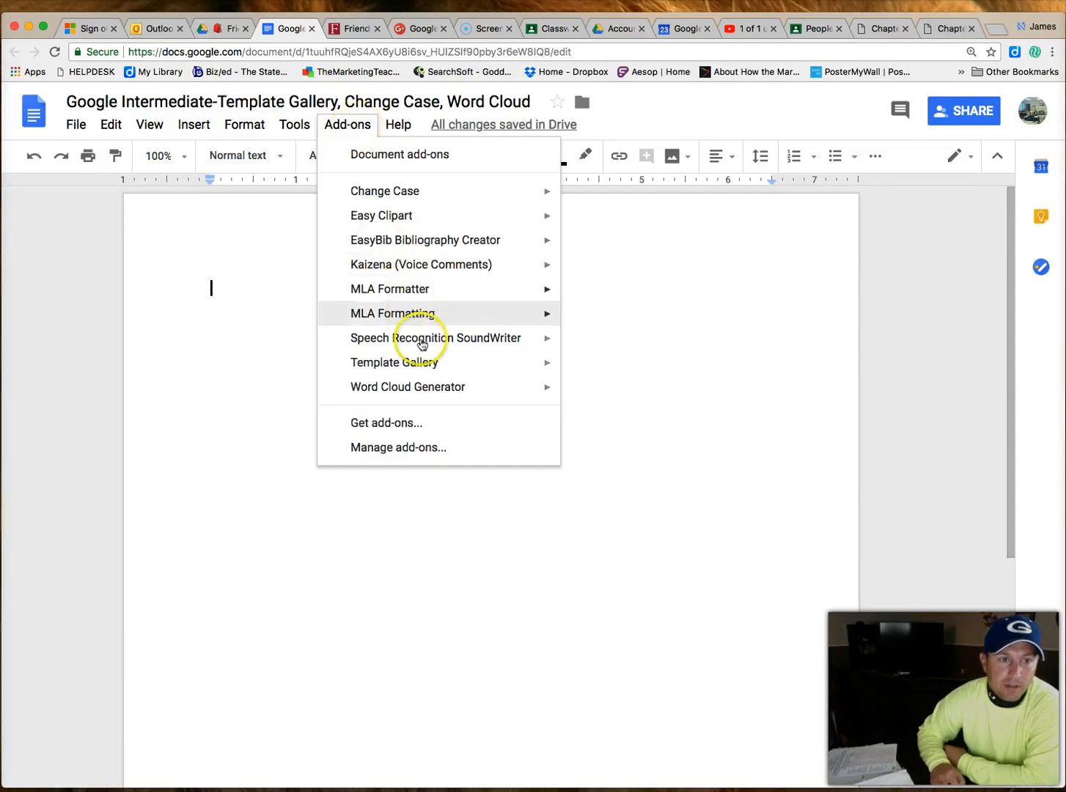
{"action": "mouse_move", "coordinate": [392, 362]}
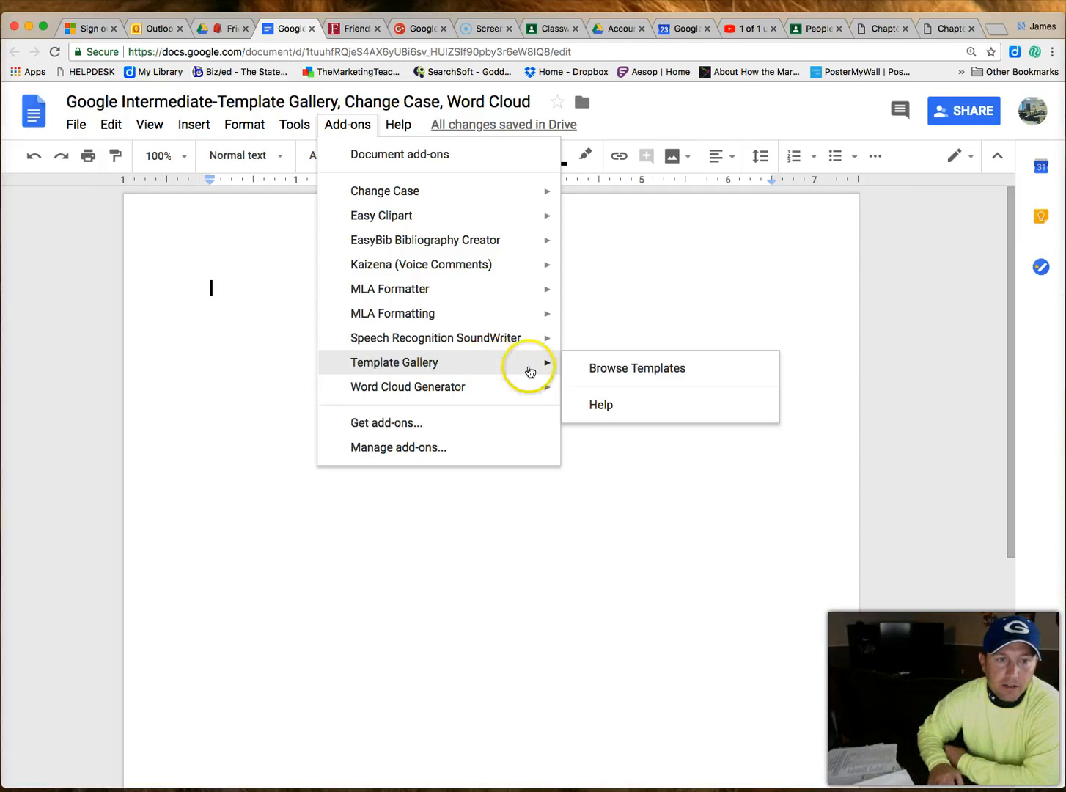
{"action": "left_click", "coordinate": [600, 372]}
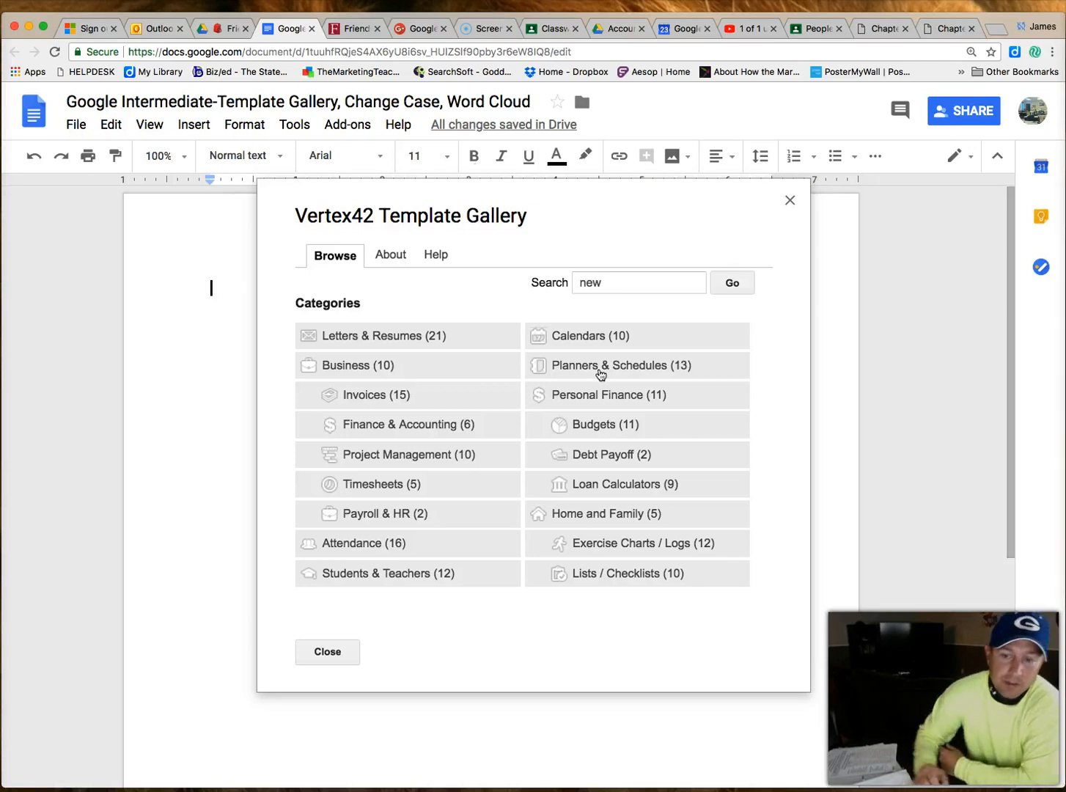
{"action": "left_click", "coordinate": [598, 373]}
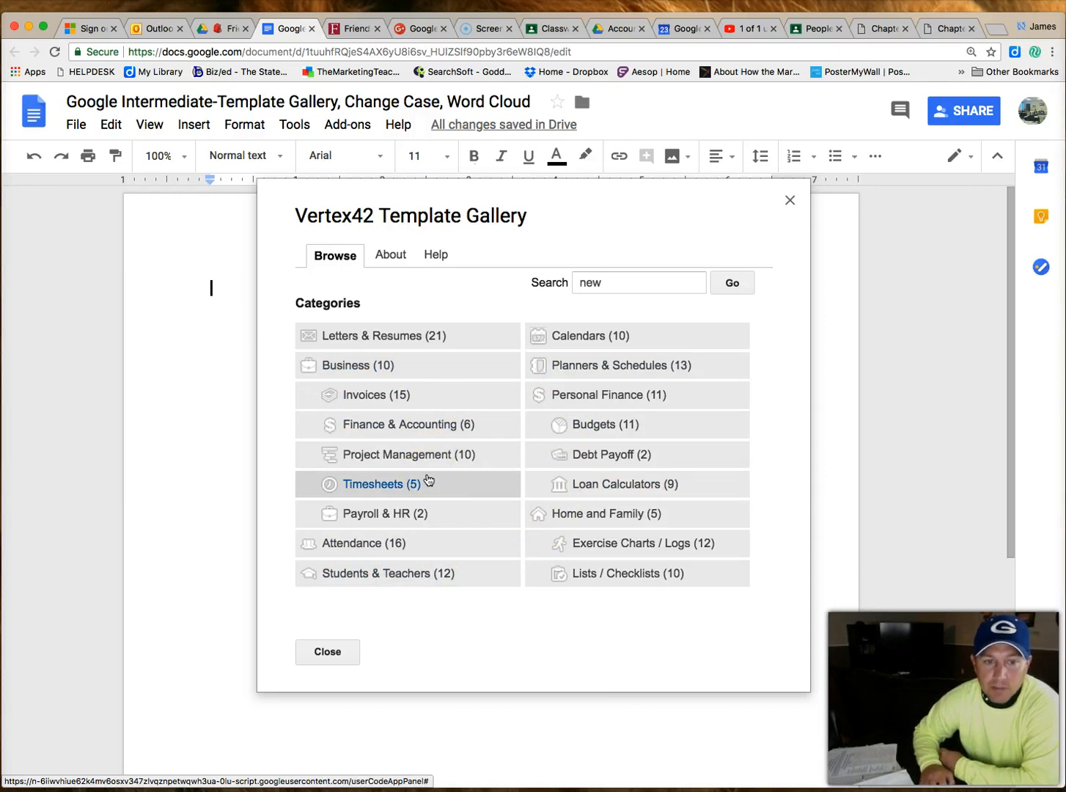
{"action": "left_click", "coordinate": [411, 339]}
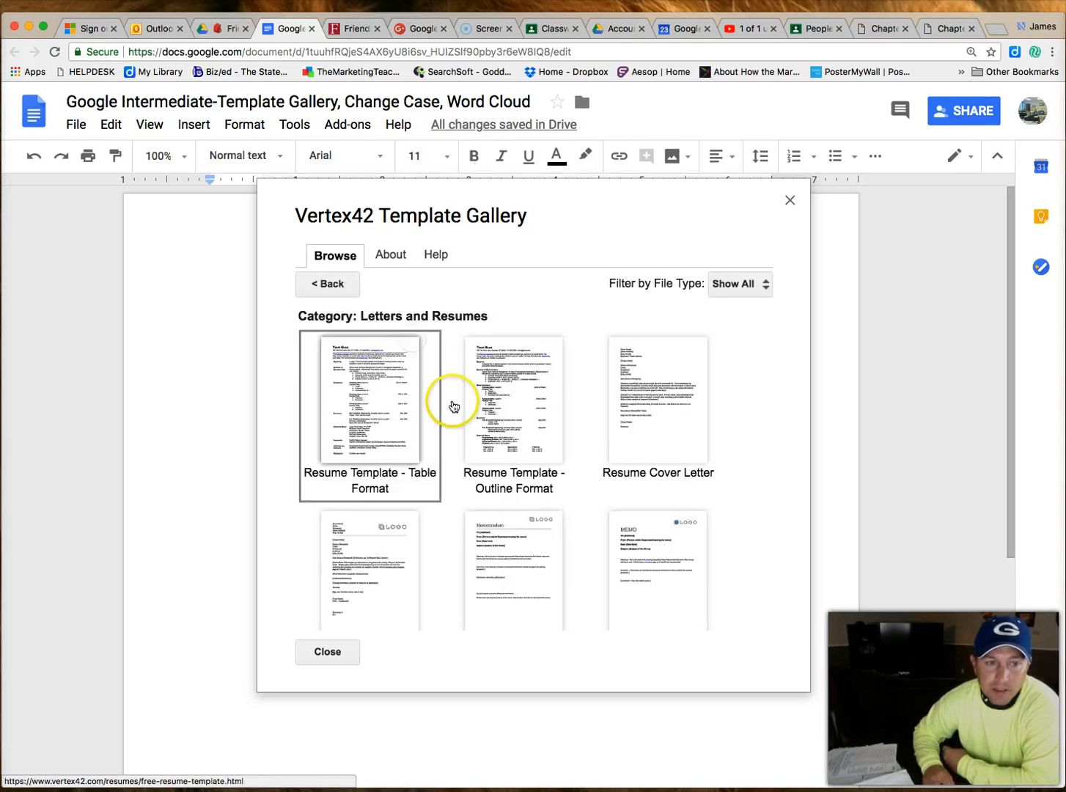
- Copy the "Memo Letter - Casual" template to Google Drive and open the created file
{"action": "scroll", "coordinate": [534, 460], "scroll_direction": "down", "scroll_amount": 5}
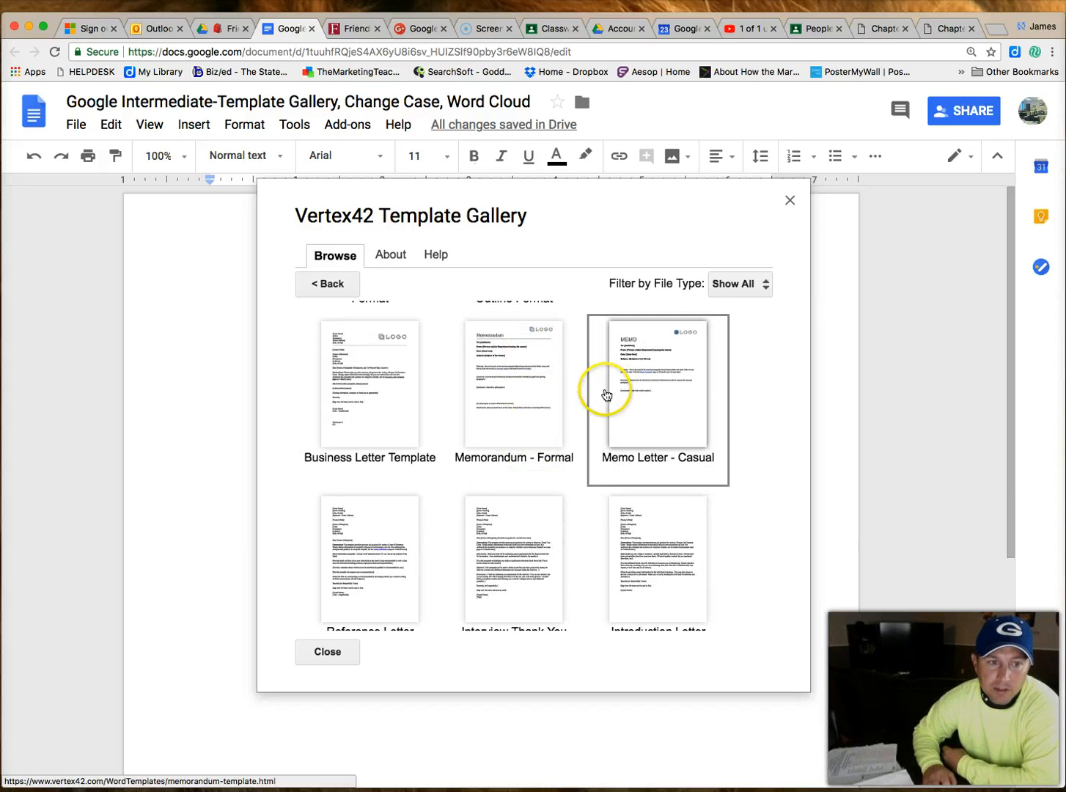
{"action": "left_click", "coordinate": [673, 397]}
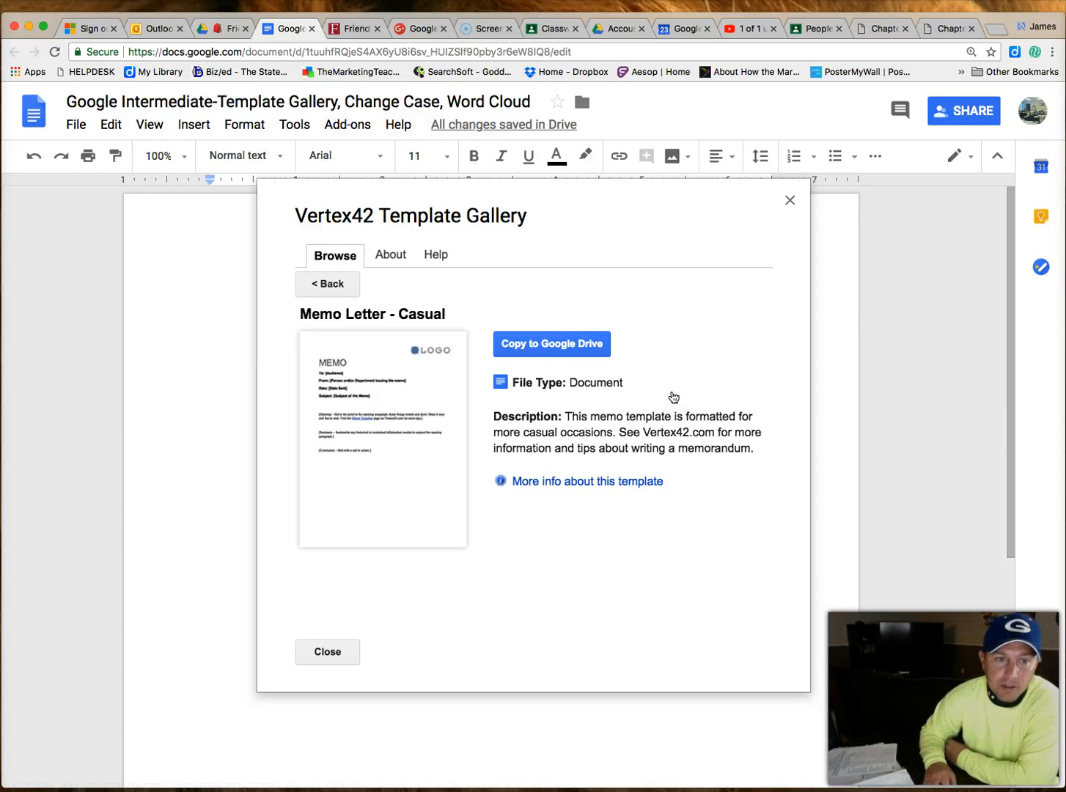
{"action": "left_click", "coordinate": [523, 374]}
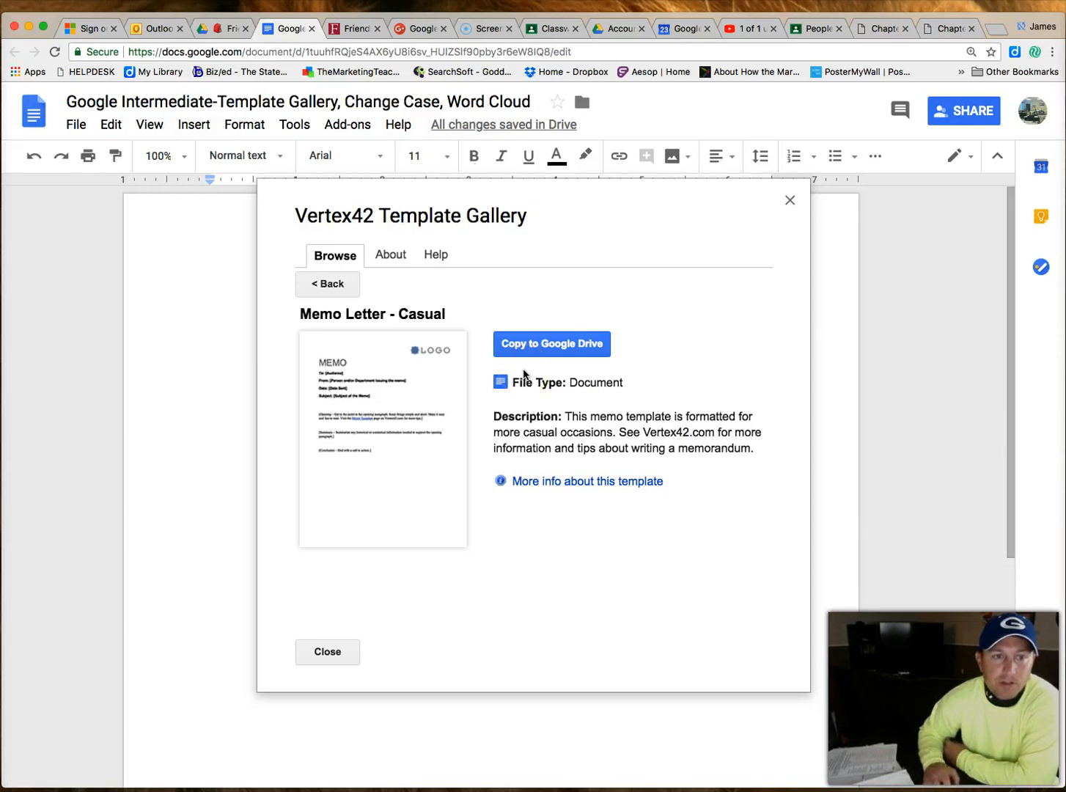
{"action": "left_click", "coordinate": [551, 343]}
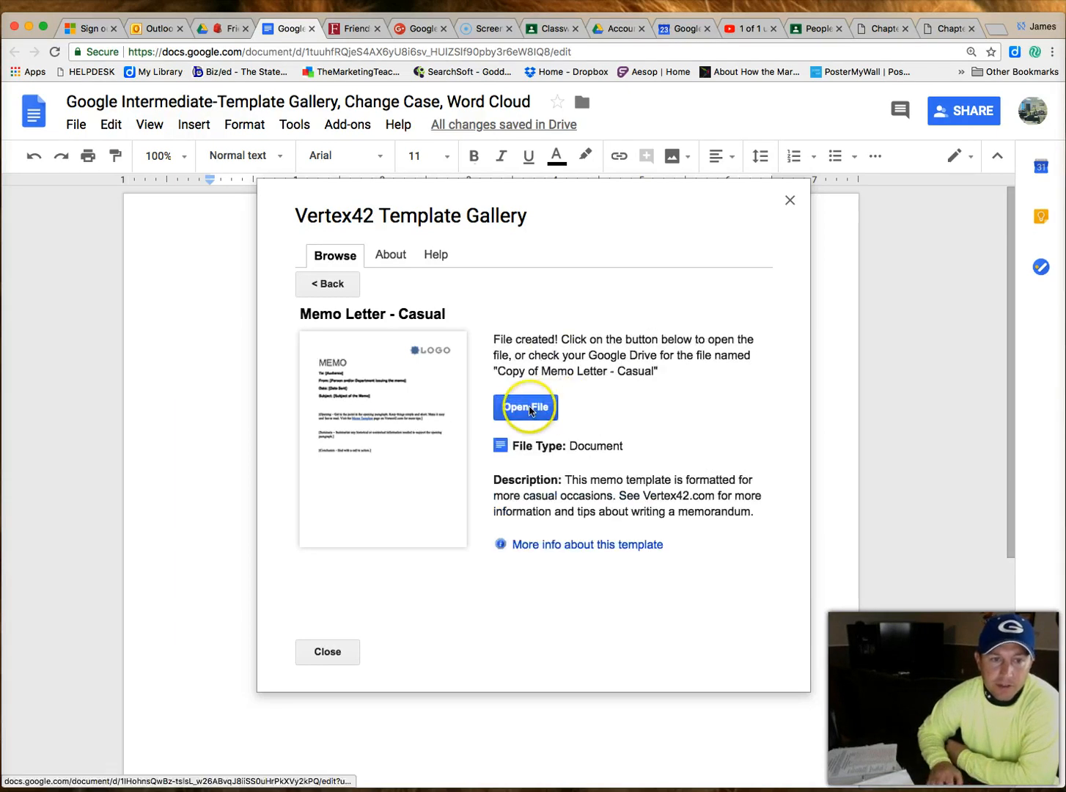
{"action": "left_click", "coordinate": [529, 407]}
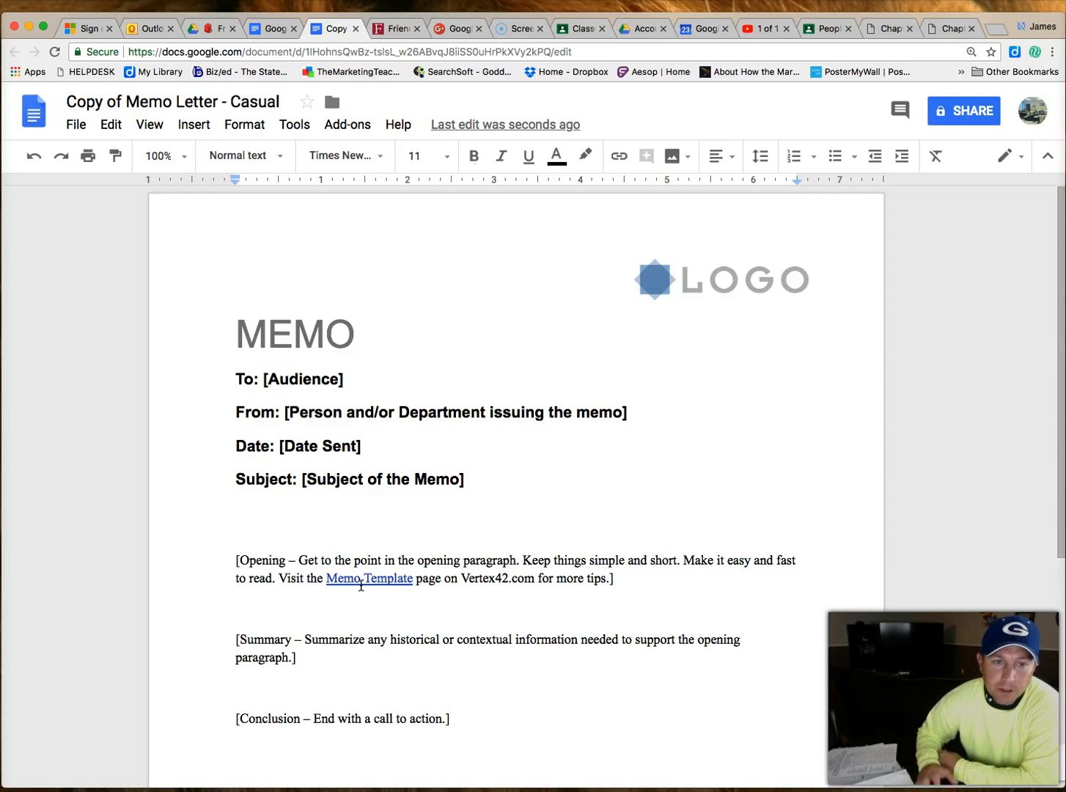
{"action": "left_click", "coordinate": [347, 126]}
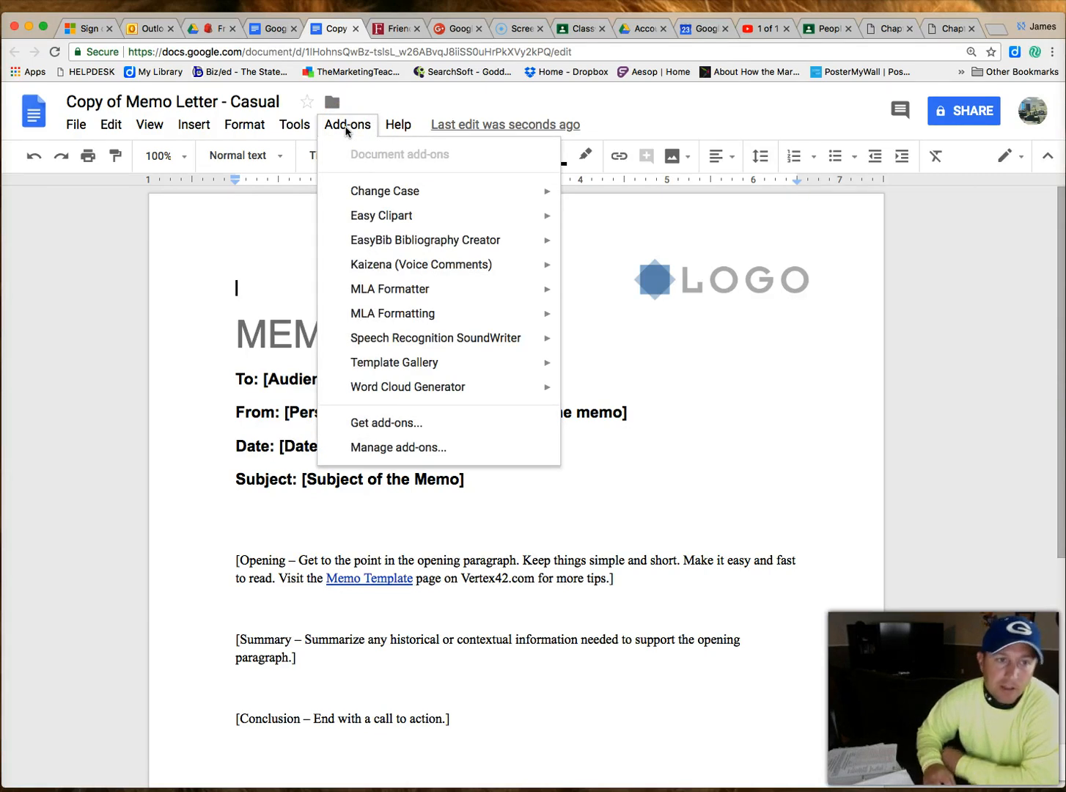
{"action": "left_click", "coordinate": [383, 190]}
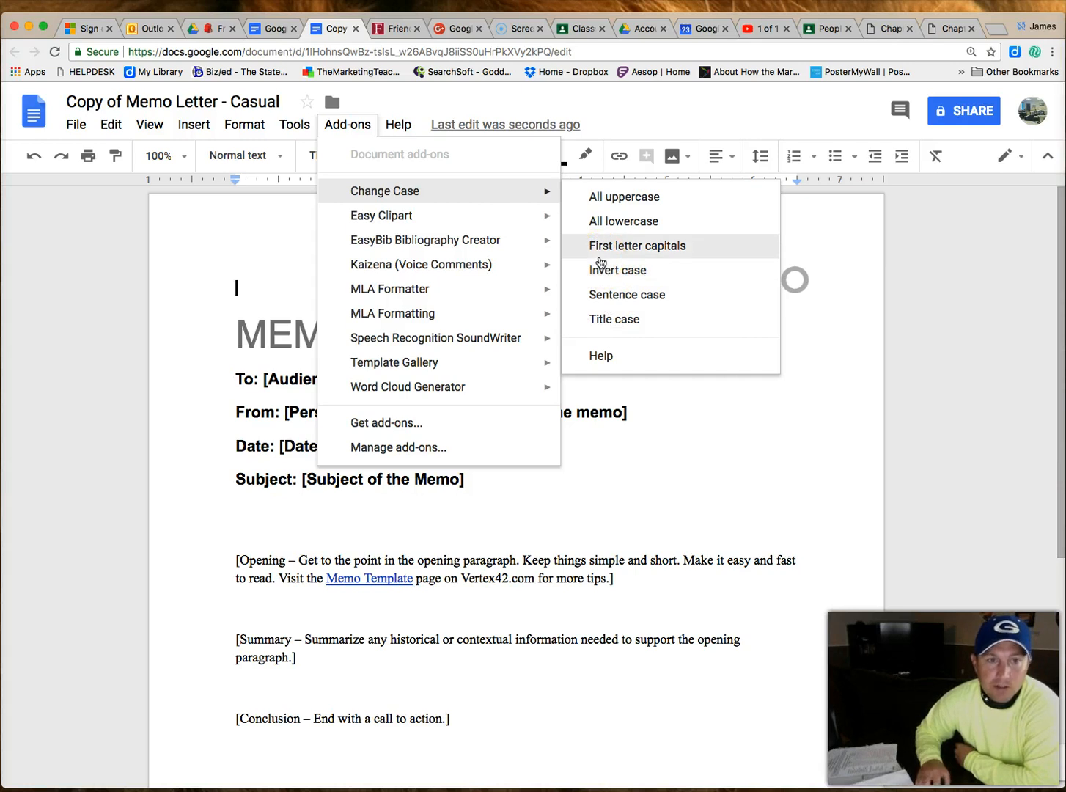
{"action": "left_click", "coordinate": [550, 474]}
- Convert the MEMO heading to all lowercase with the Change Case add-on
{"action": "left_click", "coordinate": [264, 325]}
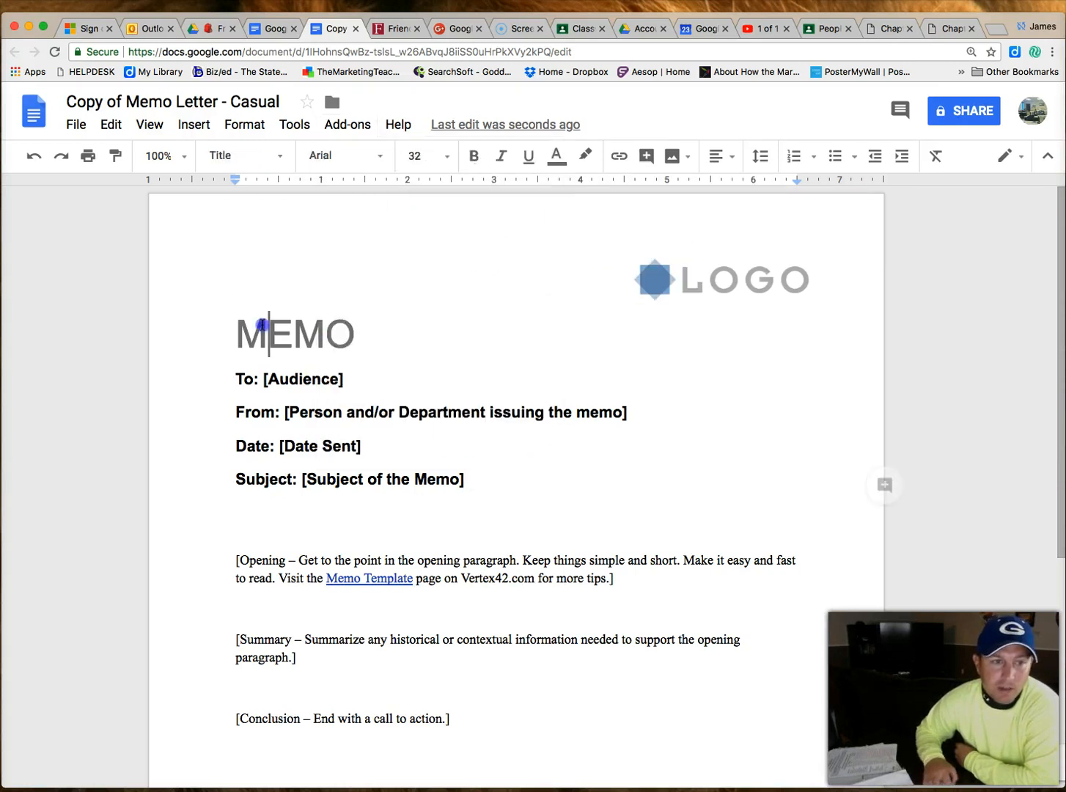
{"action": "left_click_drag", "start_coordinate": [240, 330], "coordinate": [347, 335]}
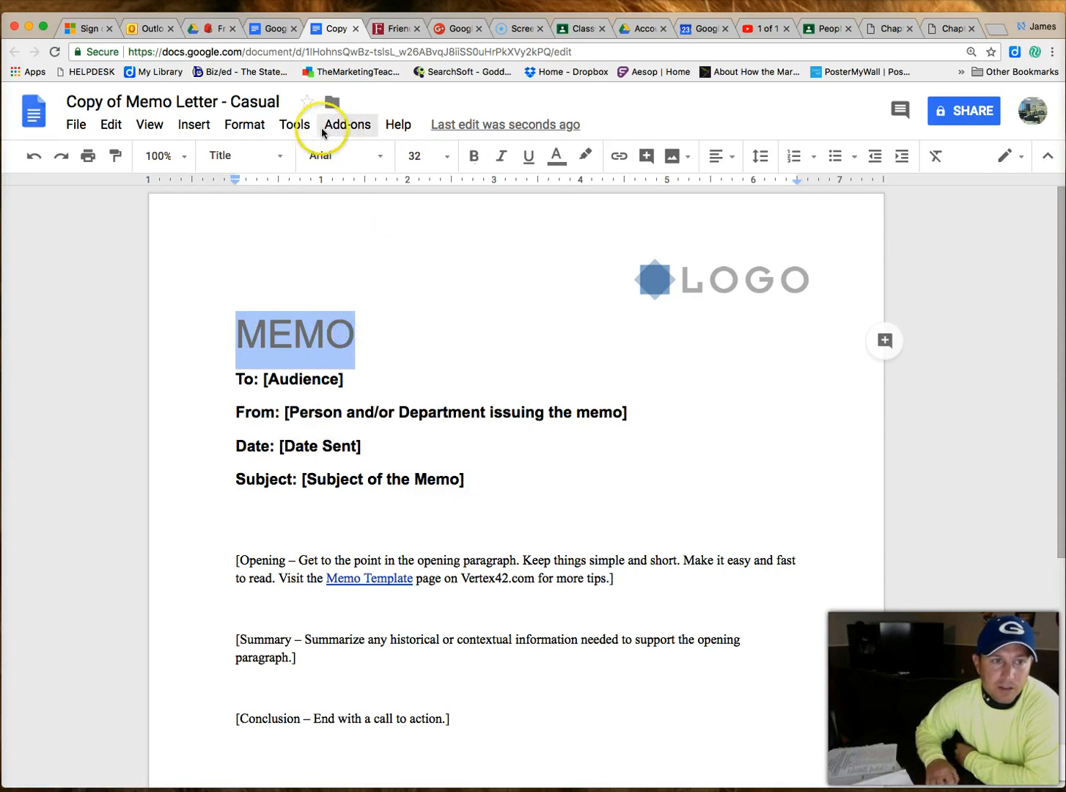
{"action": "left_click", "coordinate": [351, 132]}
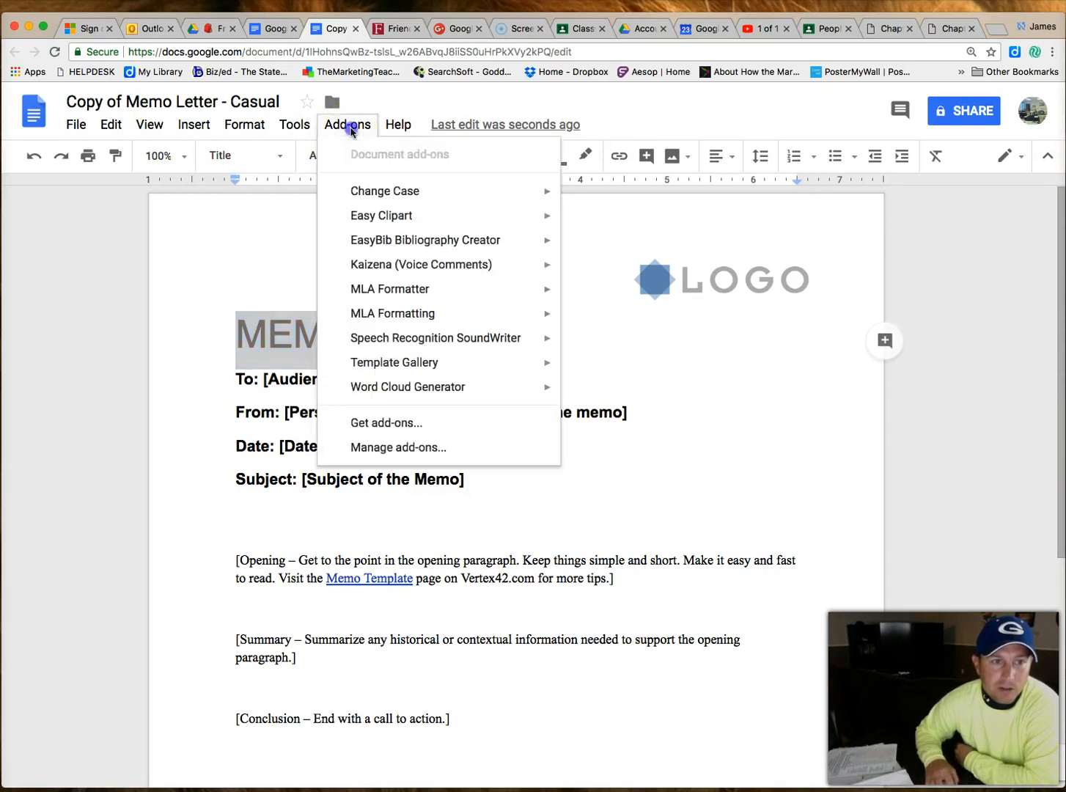
{"action": "left_click", "coordinate": [427, 192]}
{"action": "left_click", "coordinate": [584, 197]}
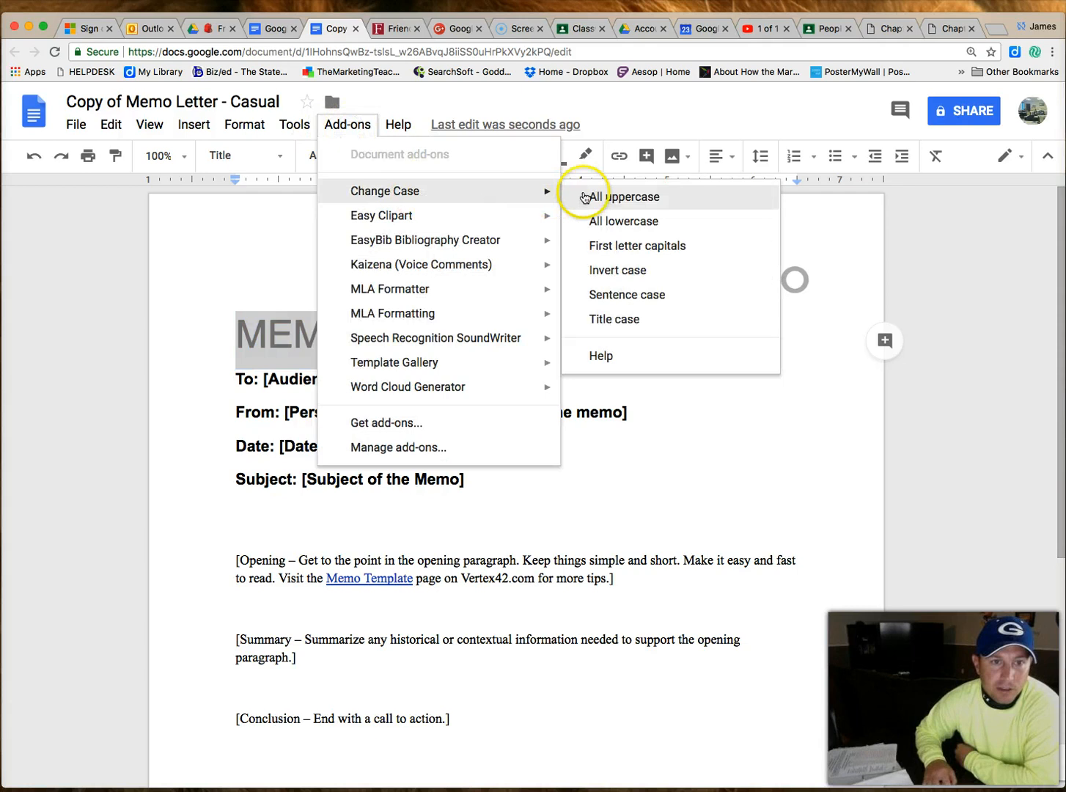
{"action": "left_click", "coordinate": [609, 221]}
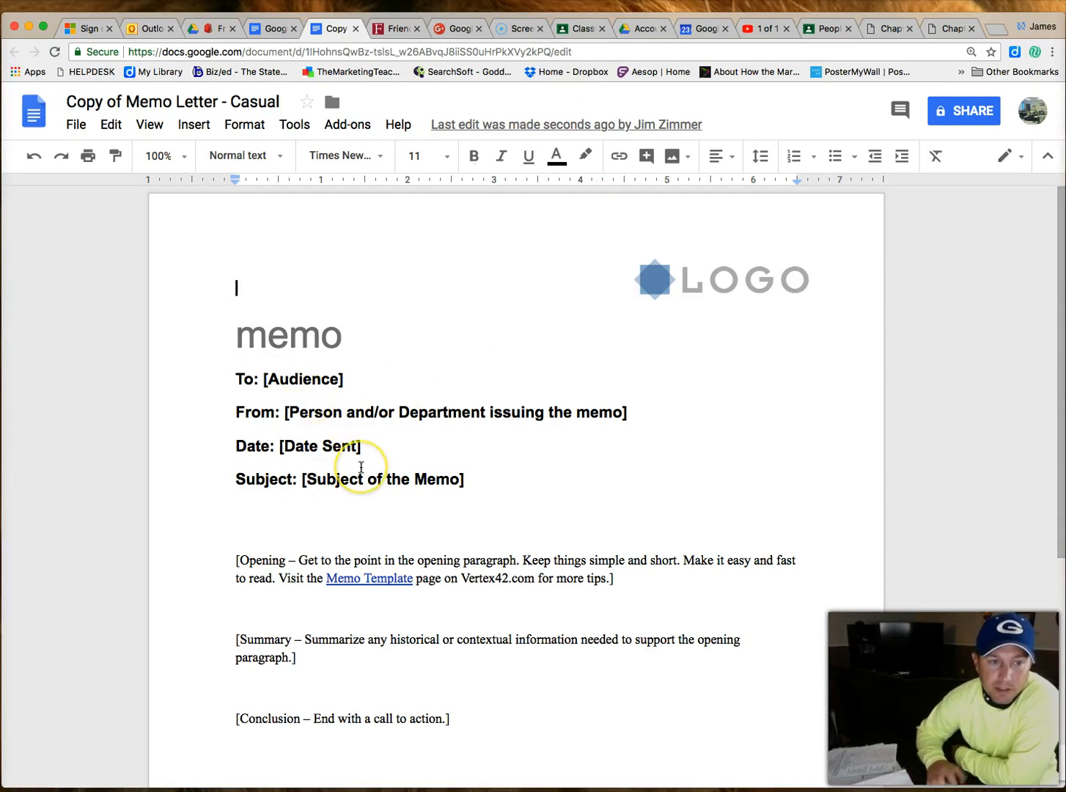
- Open the Easy Clipart add-on alongside the memo
{"action": "left_click", "coordinate": [338, 125]}
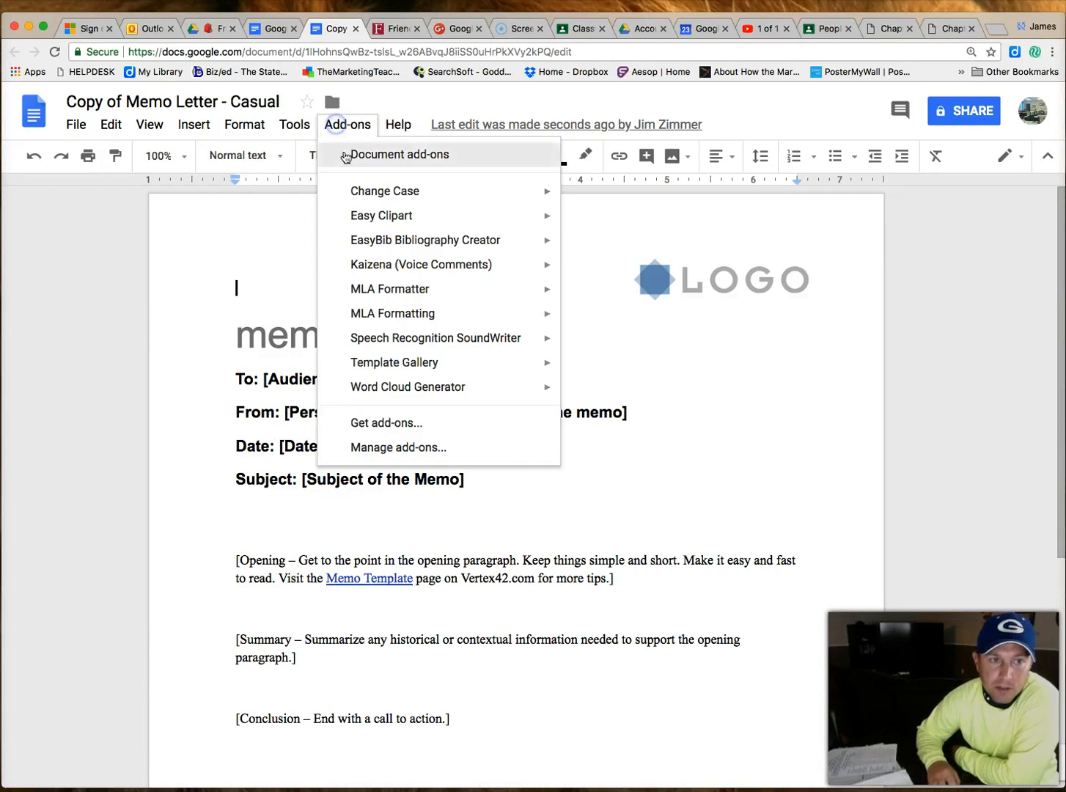
{"action": "mouse_move", "coordinate": [402, 194]}
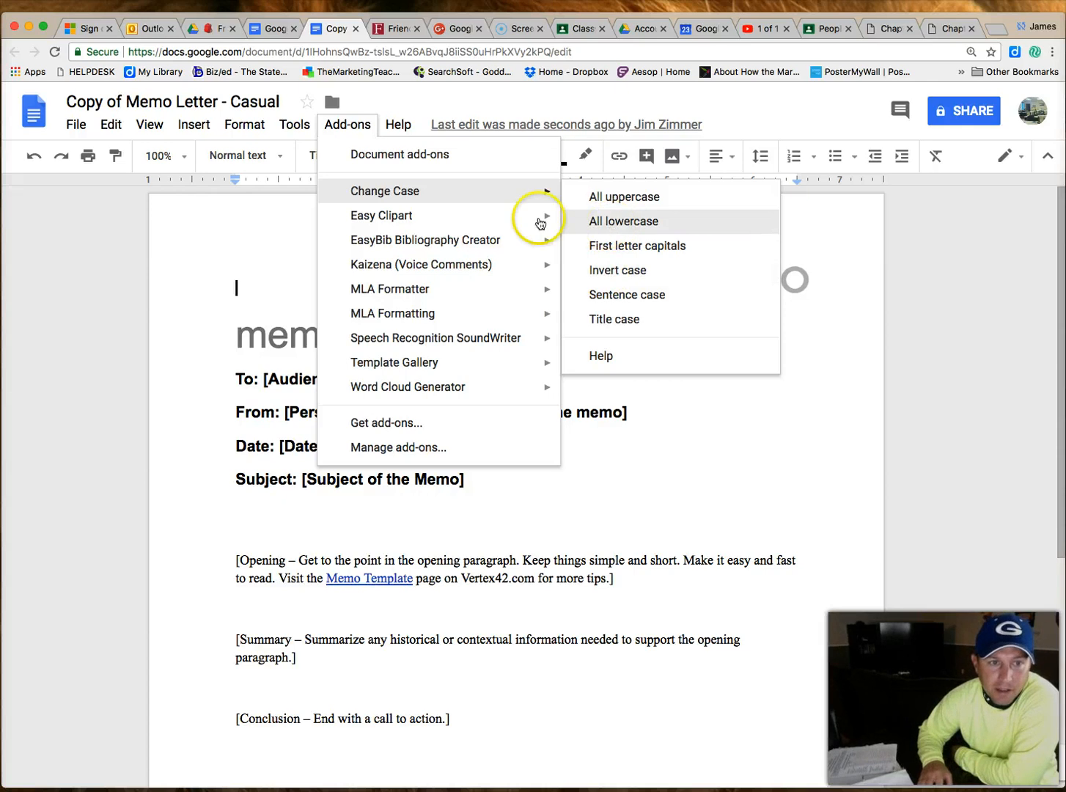
{"action": "mouse_move", "coordinate": [543, 217]}
{"action": "left_click", "coordinate": [608, 222]}
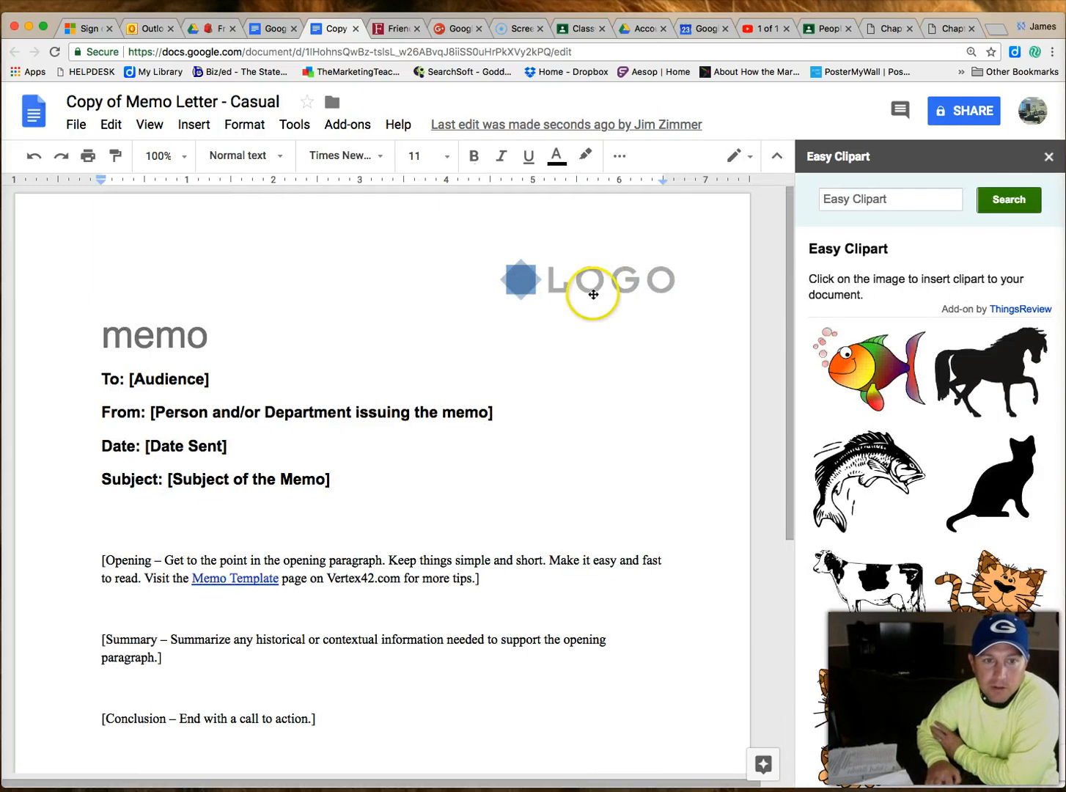
- Delete the LOGO image from the memo and insert the black-and-white leaping fish clip art in its place
{"action": "left_click", "coordinate": [570, 282]}
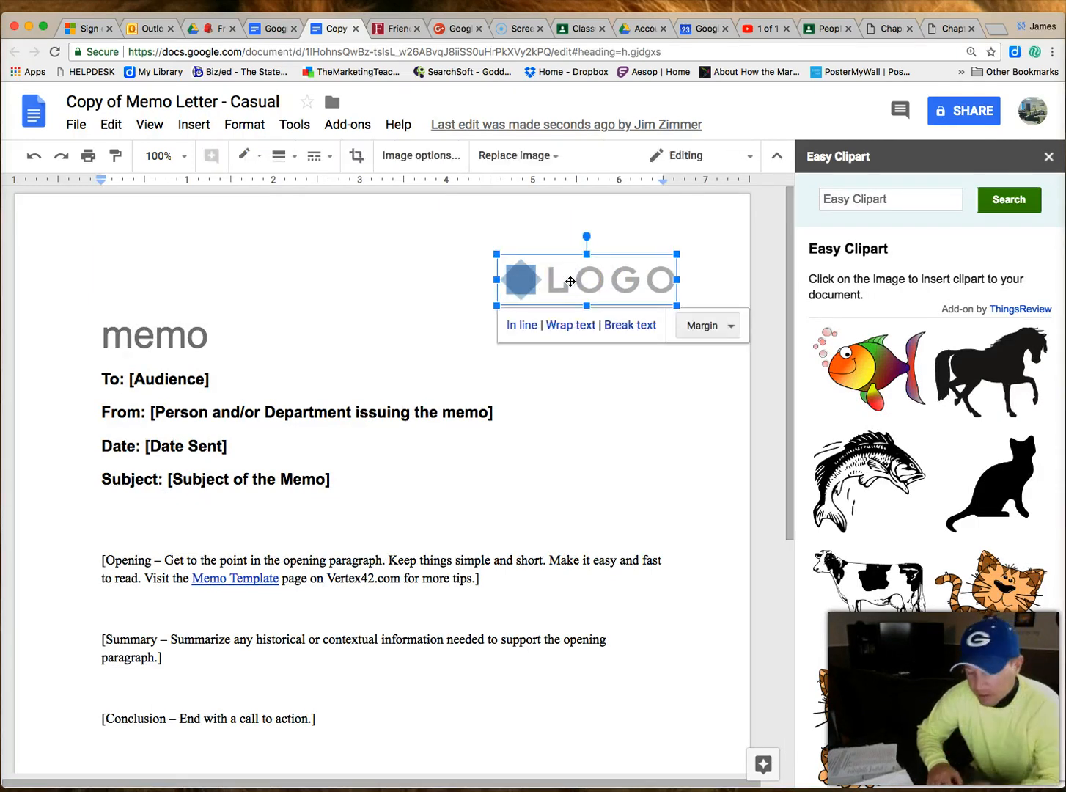
{"action": "key", "text": "Delete"}
{"action": "left_click", "coordinate": [585, 280]}
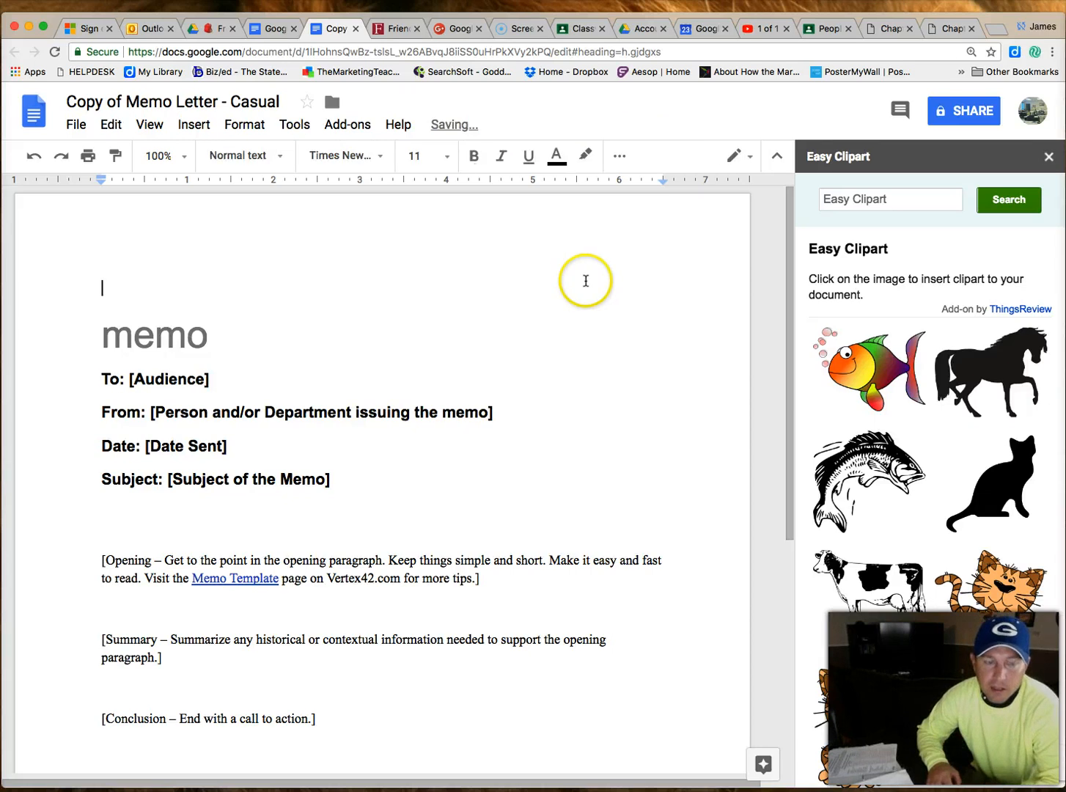
{"action": "left_click", "coordinate": [845, 363]}
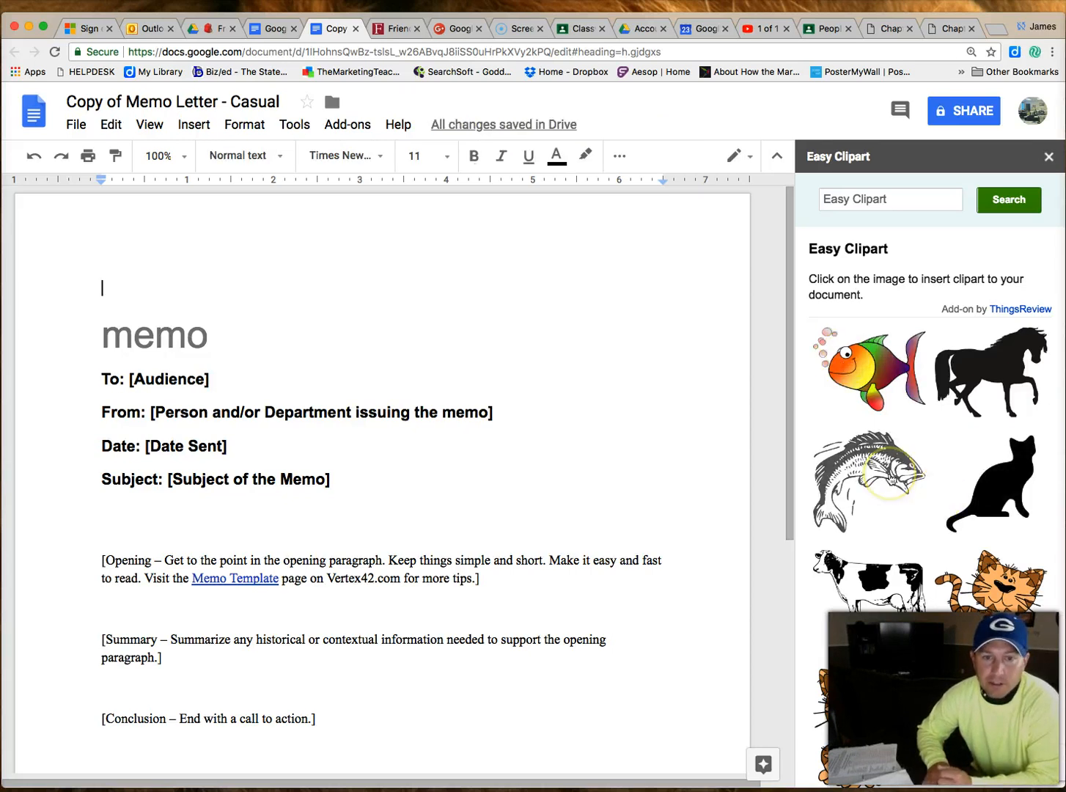
{"action": "left_click", "coordinate": [891, 478]}
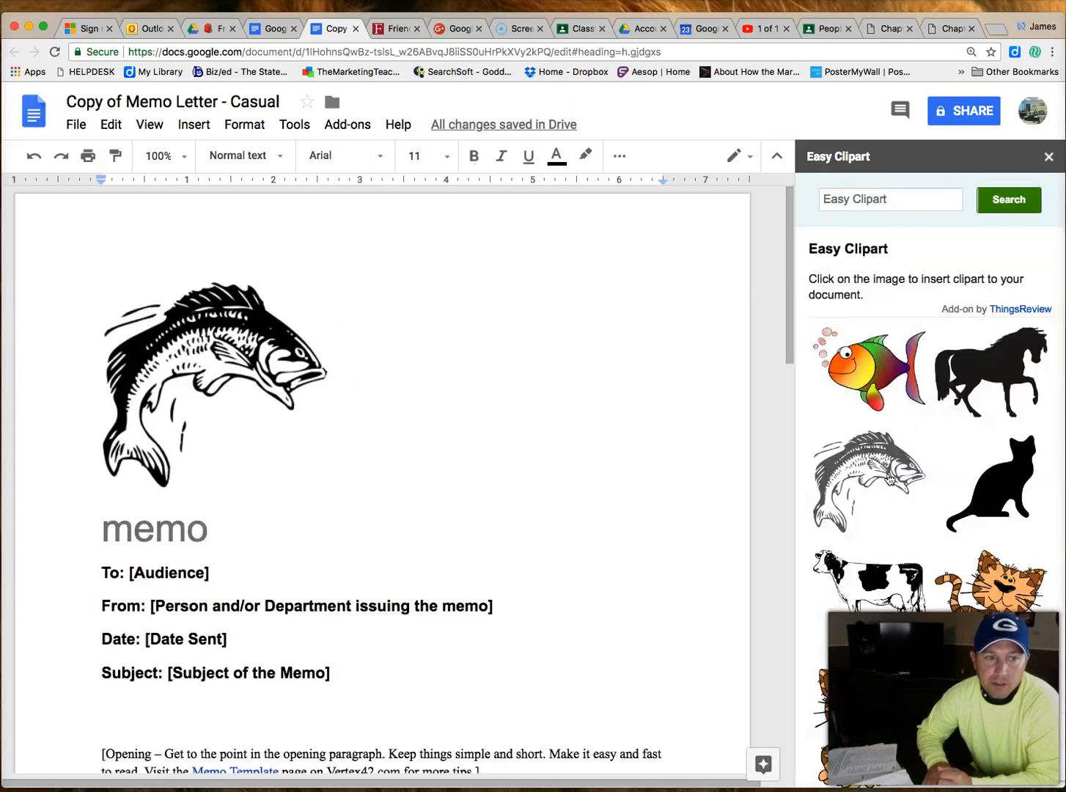
- Set the fish image to Break text and move it to the right side of the memo's header area
{"action": "left_click", "coordinate": [281, 372]}
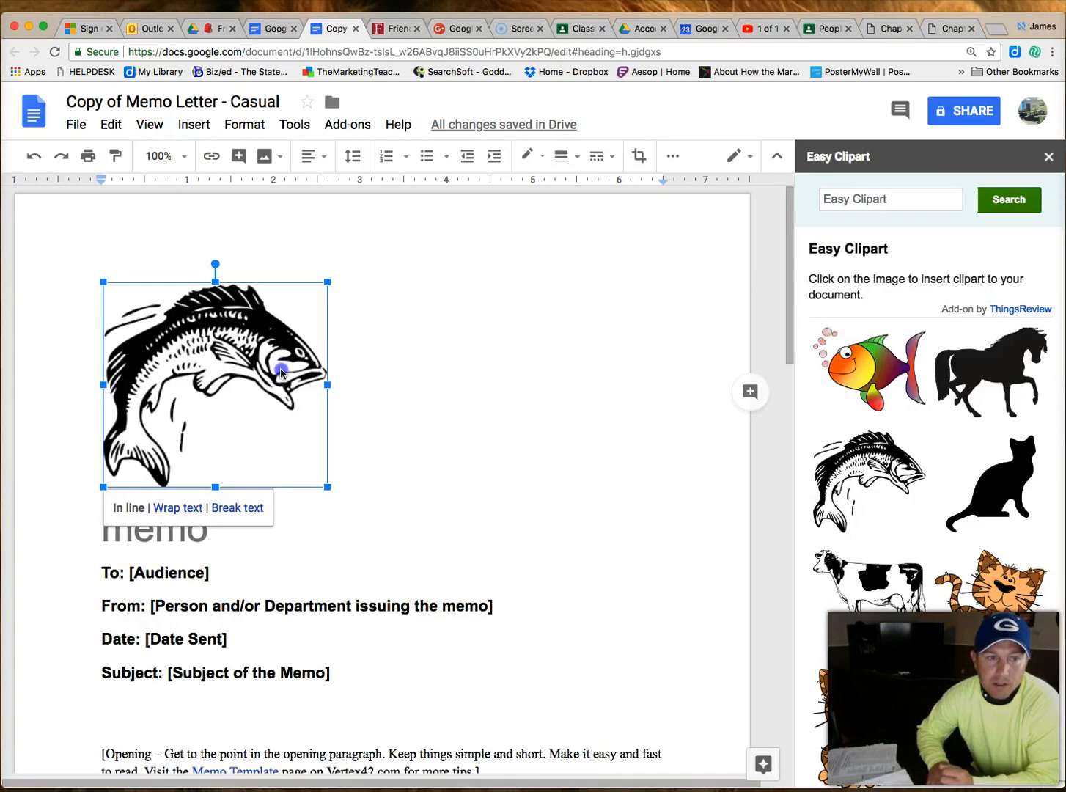
{"action": "left_click_drag", "start_coordinate": [281, 373], "coordinate": [548, 388]}
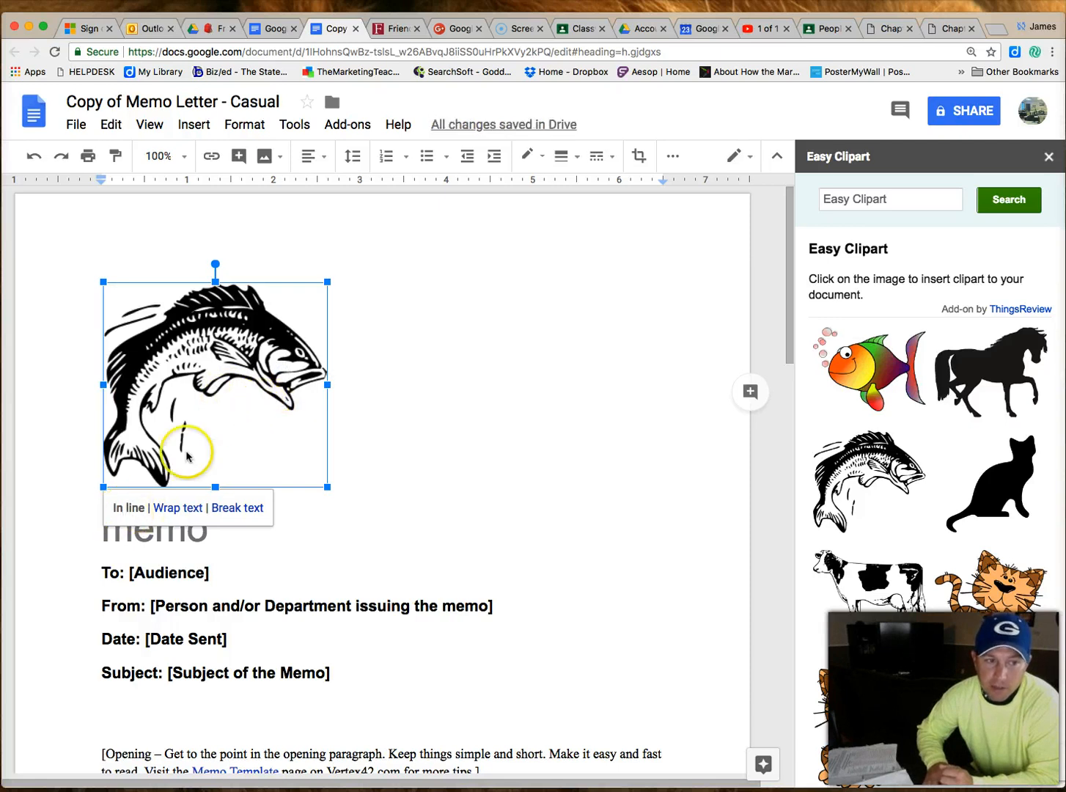
{"action": "left_click", "coordinate": [176, 509]}
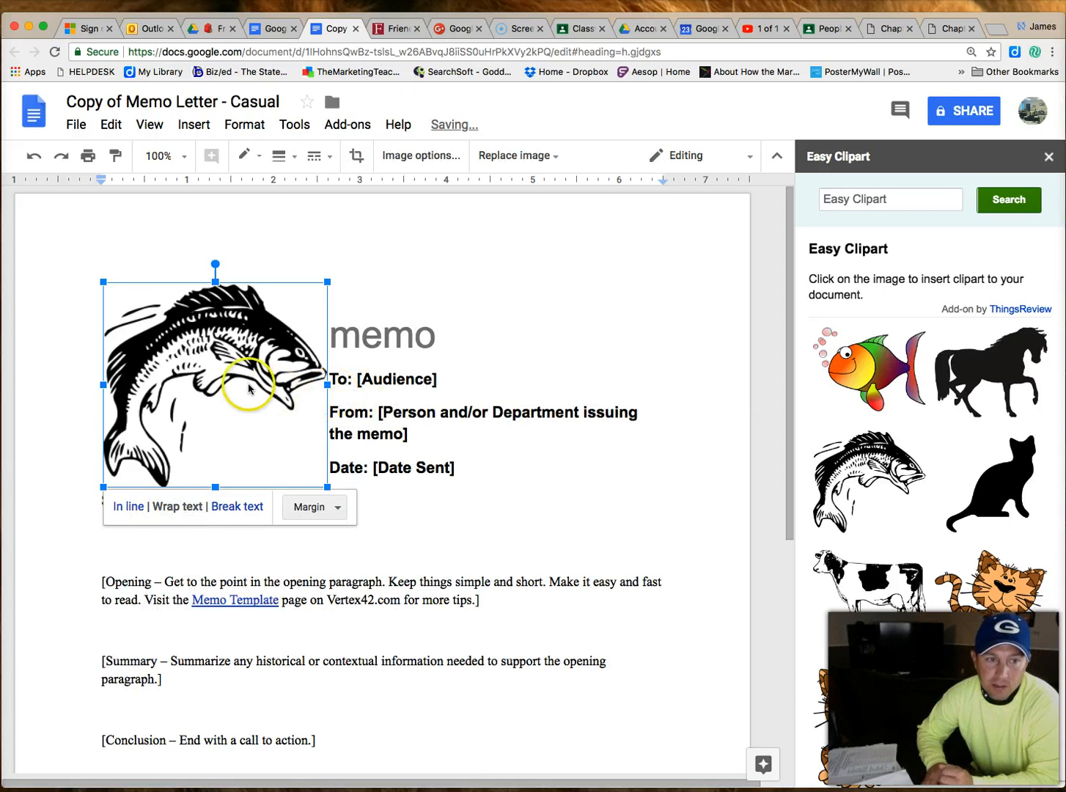
{"action": "left_click", "coordinate": [237, 507]}
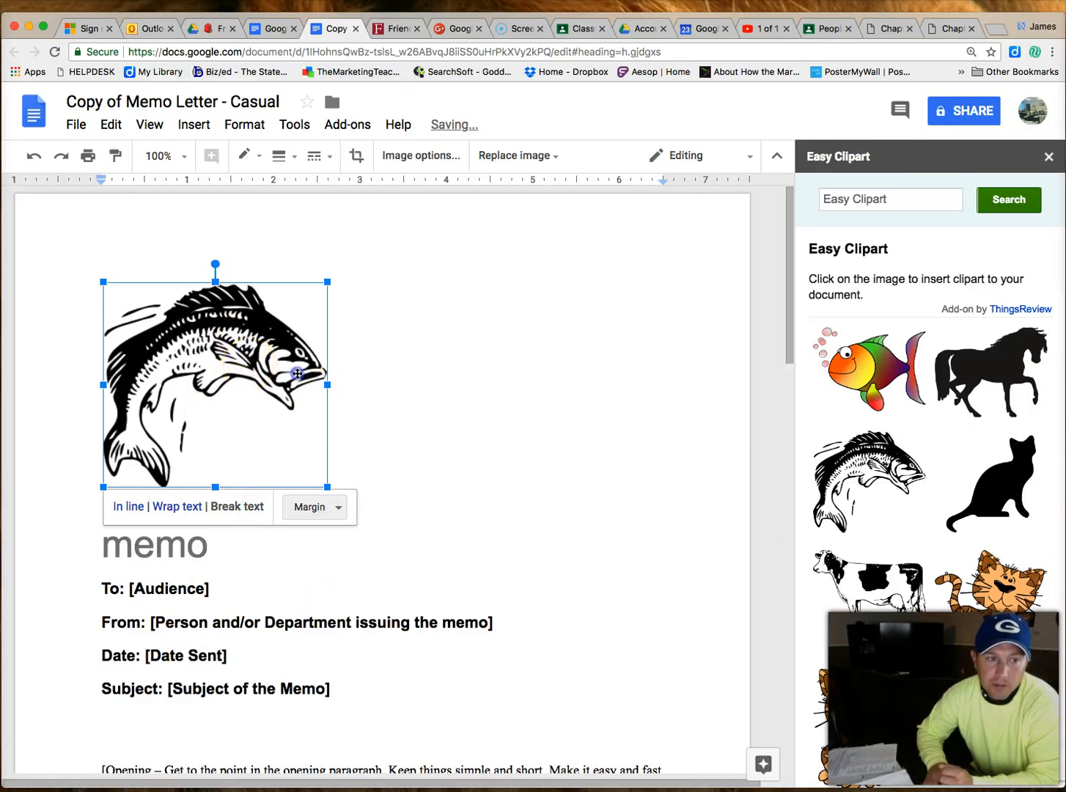
{"action": "left_click_drag", "start_coordinate": [297, 374], "coordinate": [616, 363]}
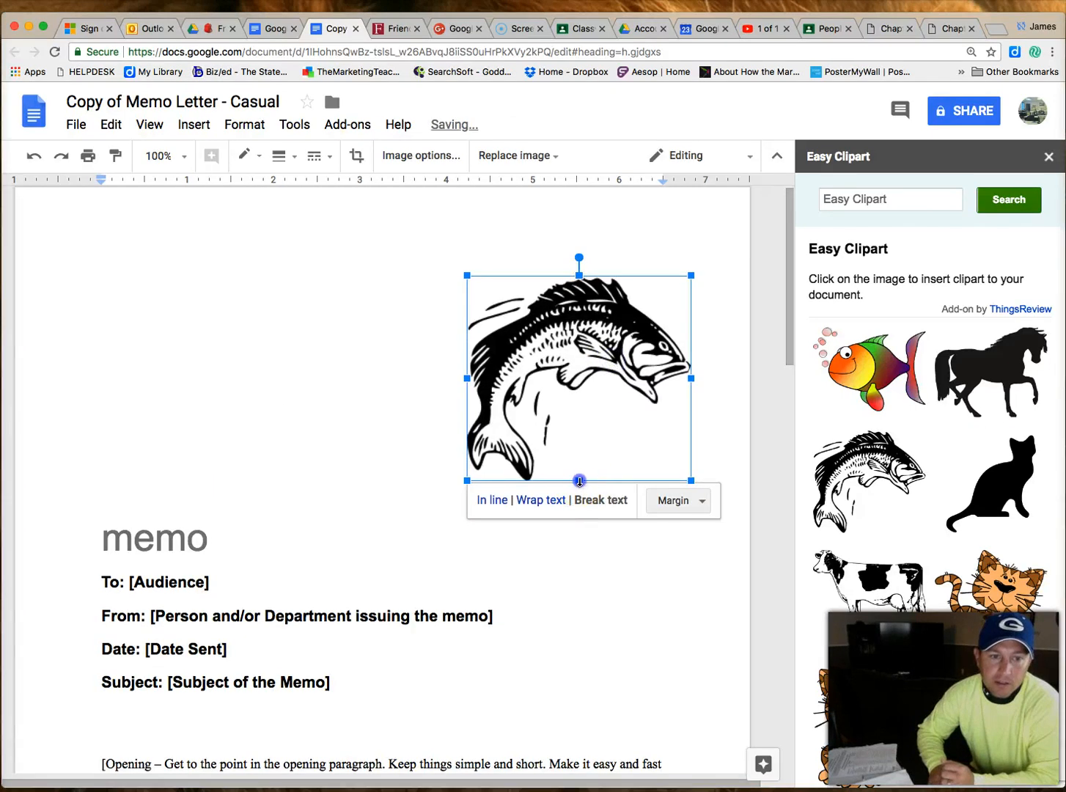
- Shrink the fish image to about 1.75 inches wide and 1.5 inches high
{"action": "left_click_drag", "start_coordinate": [579, 481], "coordinate": [579, 412]}
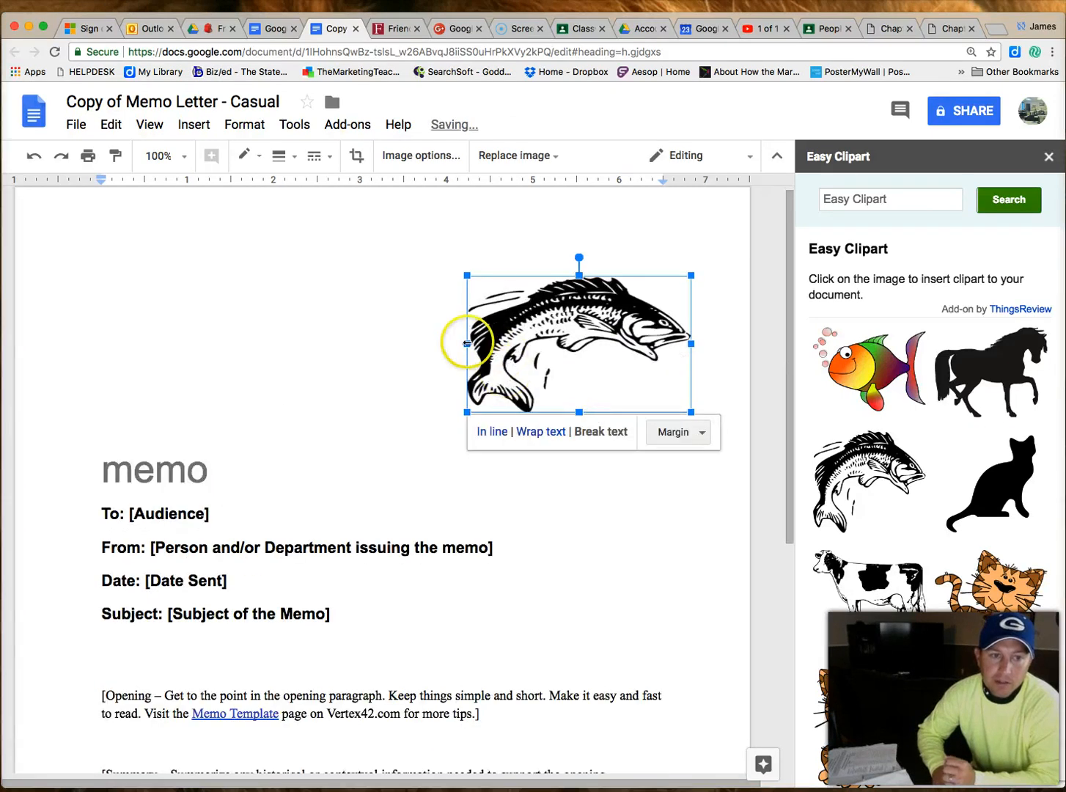
{"action": "left_click_drag", "start_coordinate": [467, 343], "coordinate": [539, 343]}
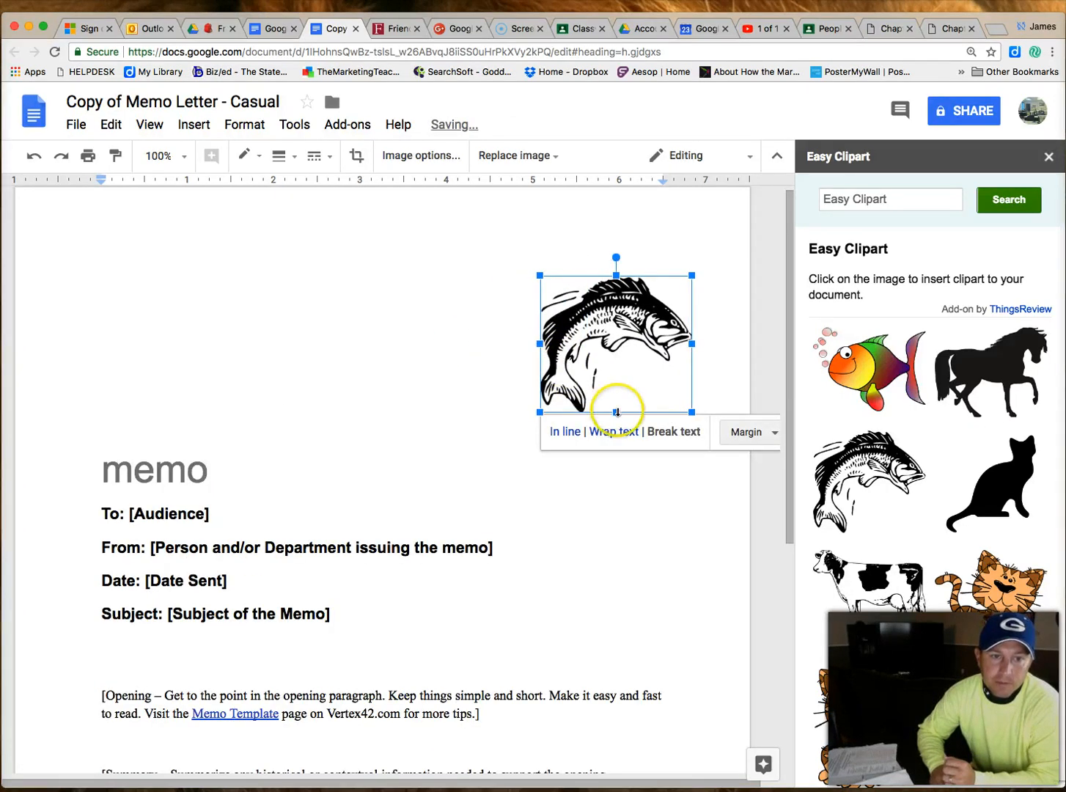
{"action": "left_click_drag", "start_coordinate": [616, 412], "coordinate": [616, 402]}
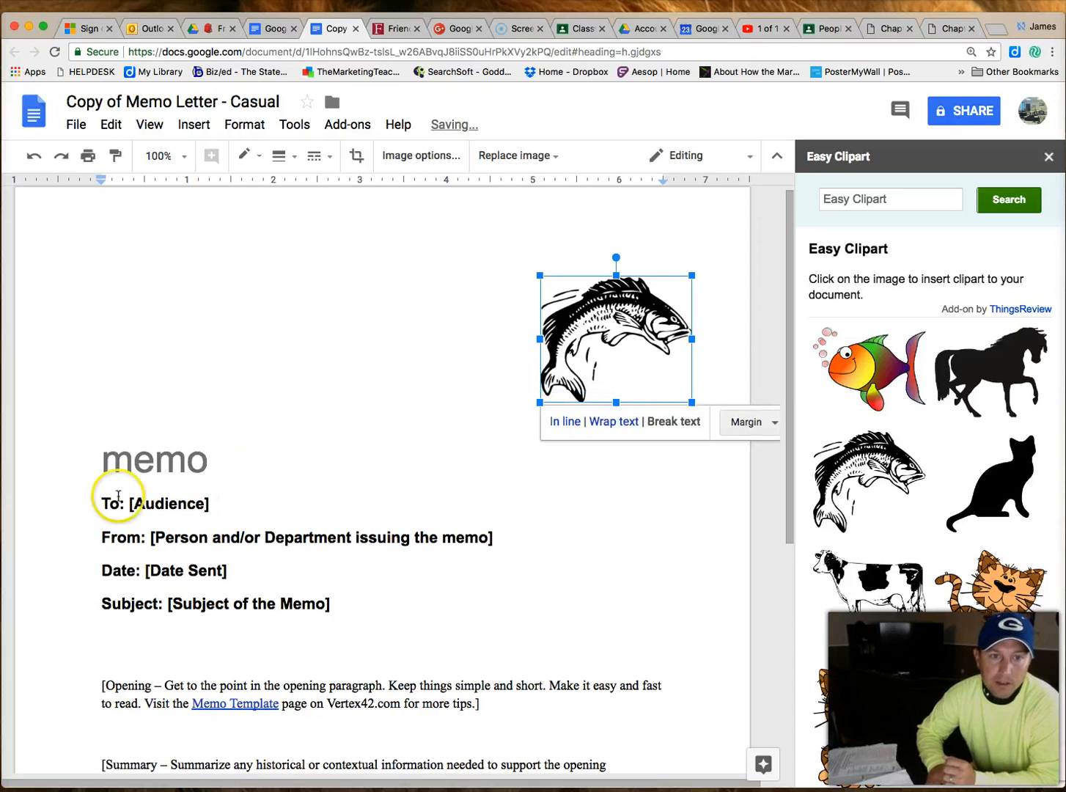
- Remove the empty line above the memo heading to bring the text up closer to the fish image
{"action": "left_click", "coordinate": [94, 451]}
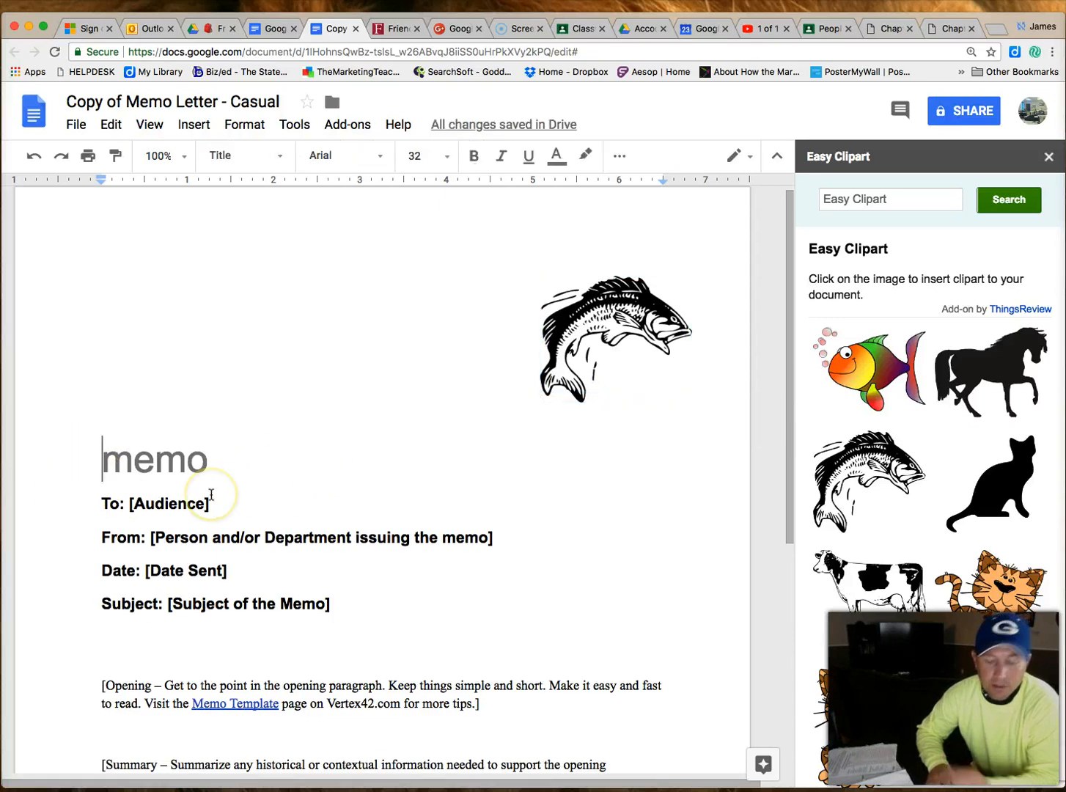
{"action": "key", "text": "BackSpace"}
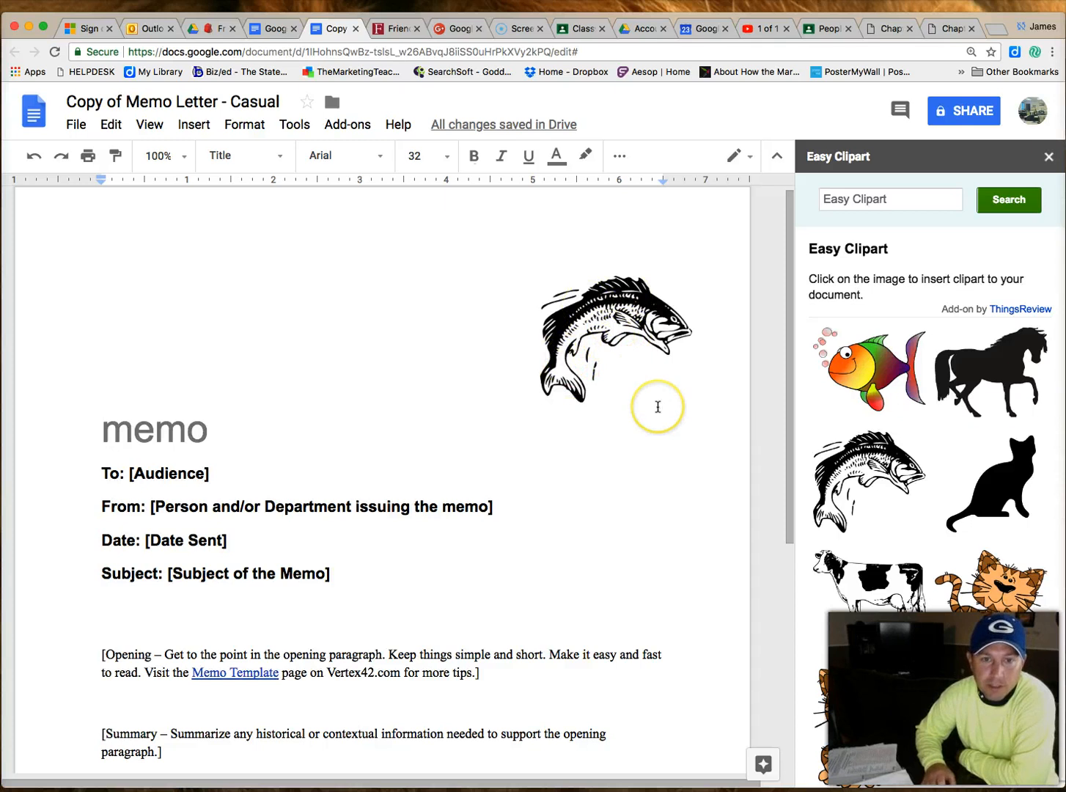
{"action": "scroll", "coordinate": [657, 407], "scroll_direction": "down", "scroll_amount": 3}
{"action": "scroll", "coordinate": [657, 407], "scroll_direction": "up", "scroll_amount": 3}
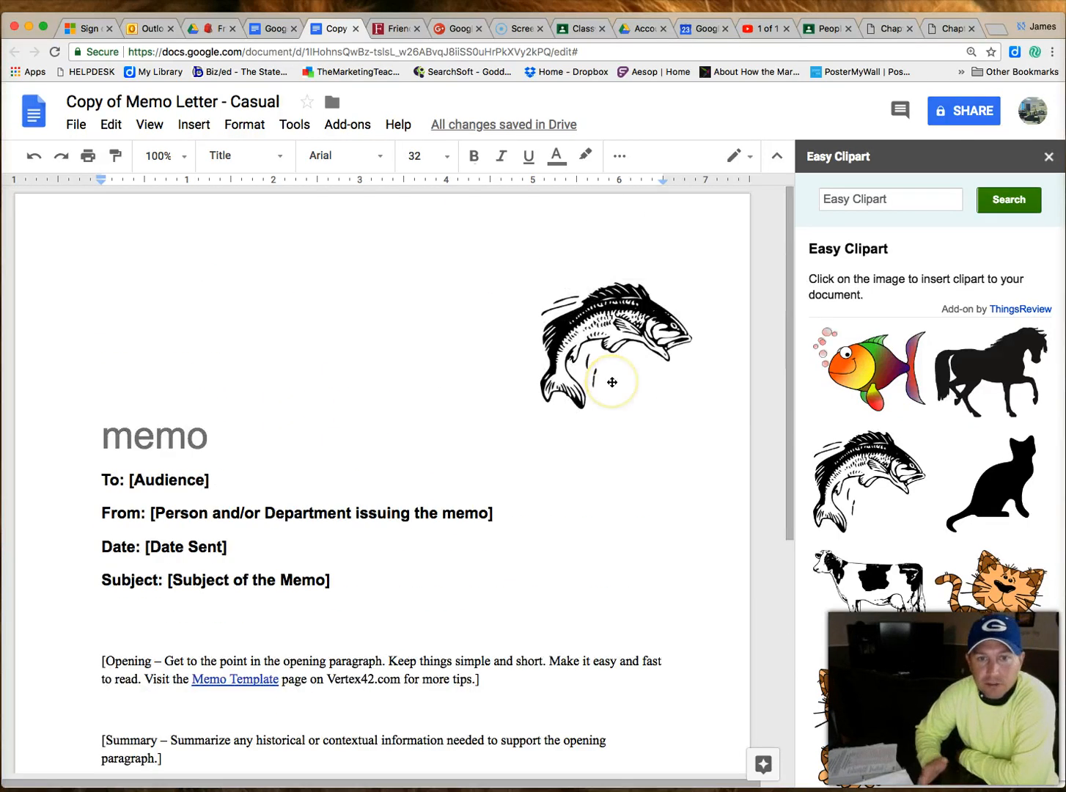
- Generate a word cloud of the memo with Word Cloud Generator's MODERN option
{"action": "left_click", "coordinate": [327, 130]}
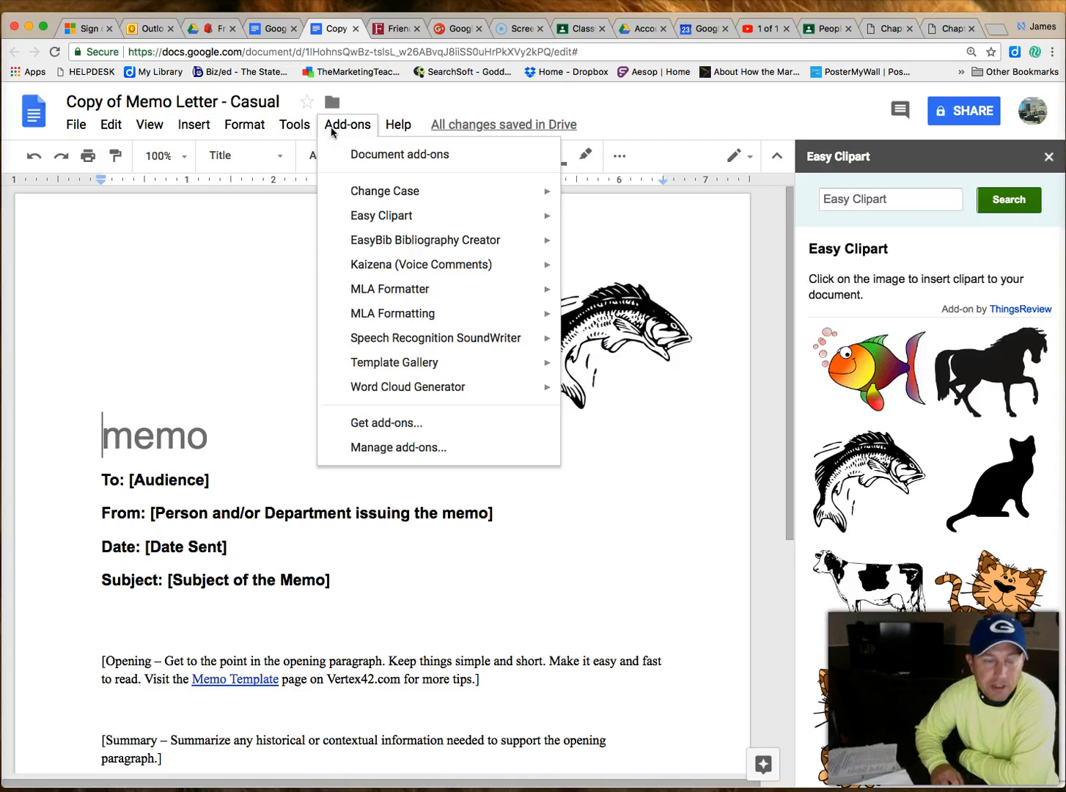
{"action": "mouse_move", "coordinate": [383, 190]}
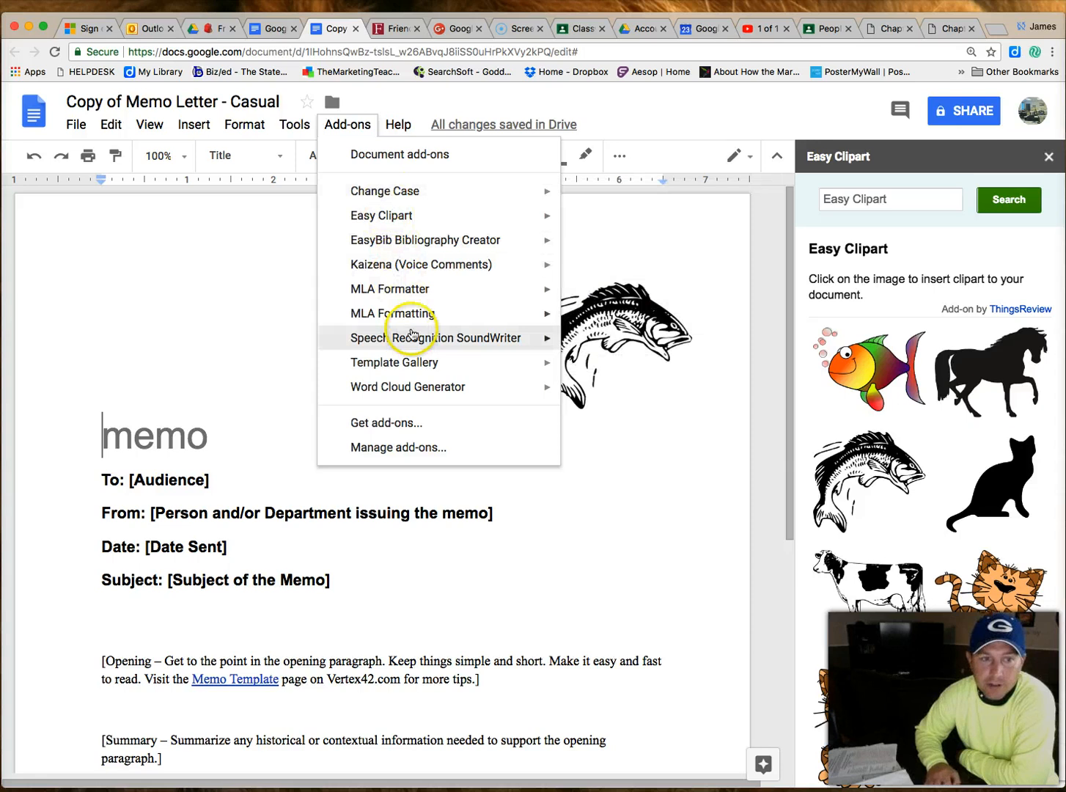
{"action": "mouse_move", "coordinate": [416, 337]}
{"action": "mouse_move", "coordinate": [439, 386]}
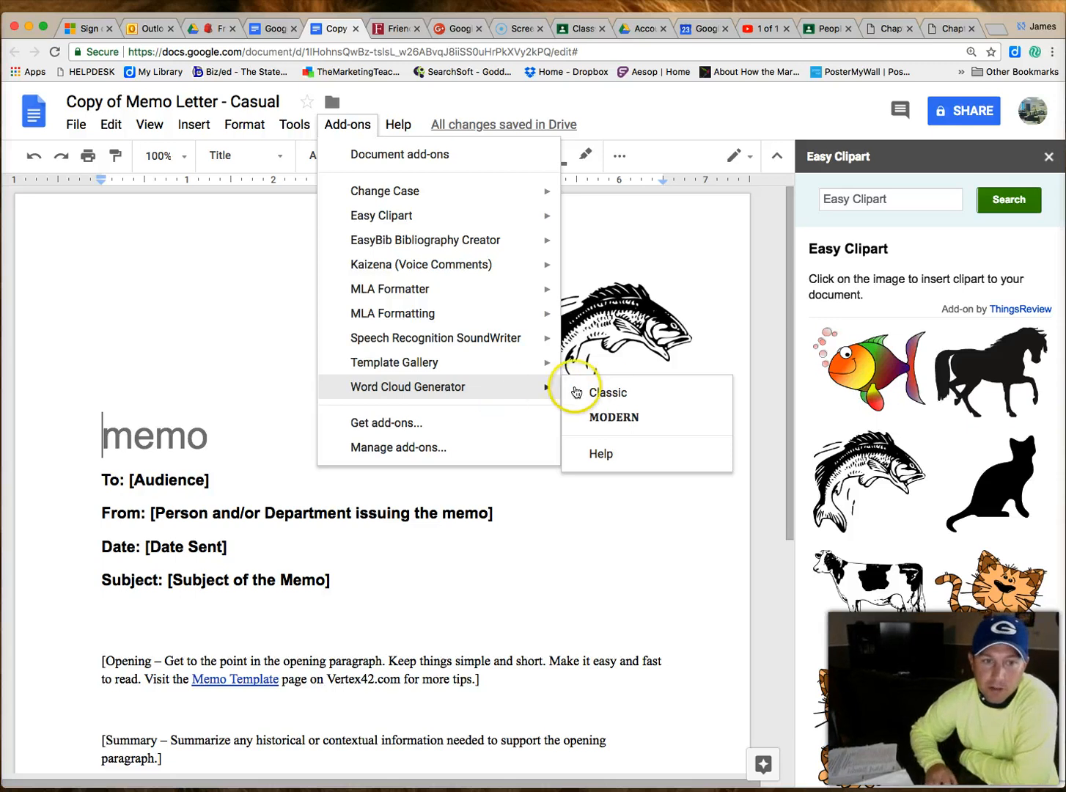
{"action": "left_click", "coordinate": [609, 425]}
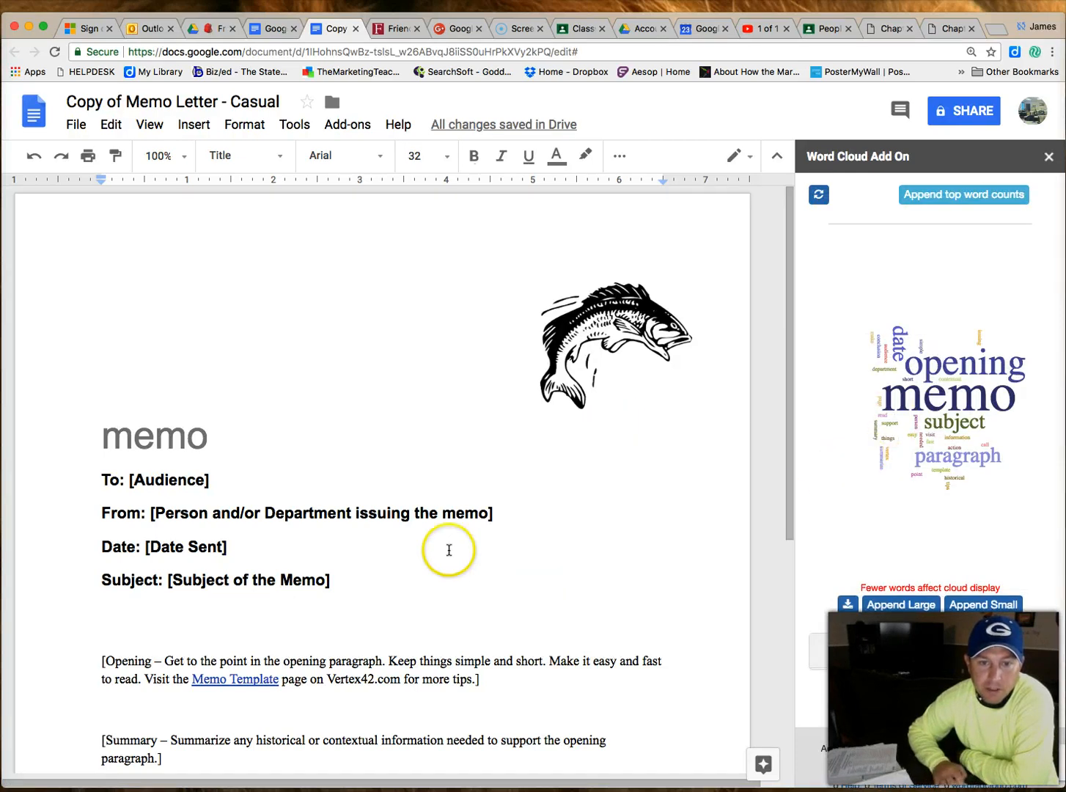
- Append the top word counts and the large version of the word cloud to the memo document
{"action": "scroll", "coordinate": [449, 550], "scroll_direction": "down", "scroll_amount": 3}
{"action": "scroll", "coordinate": [449, 550], "scroll_direction": "down", "scroll_amount": 5}
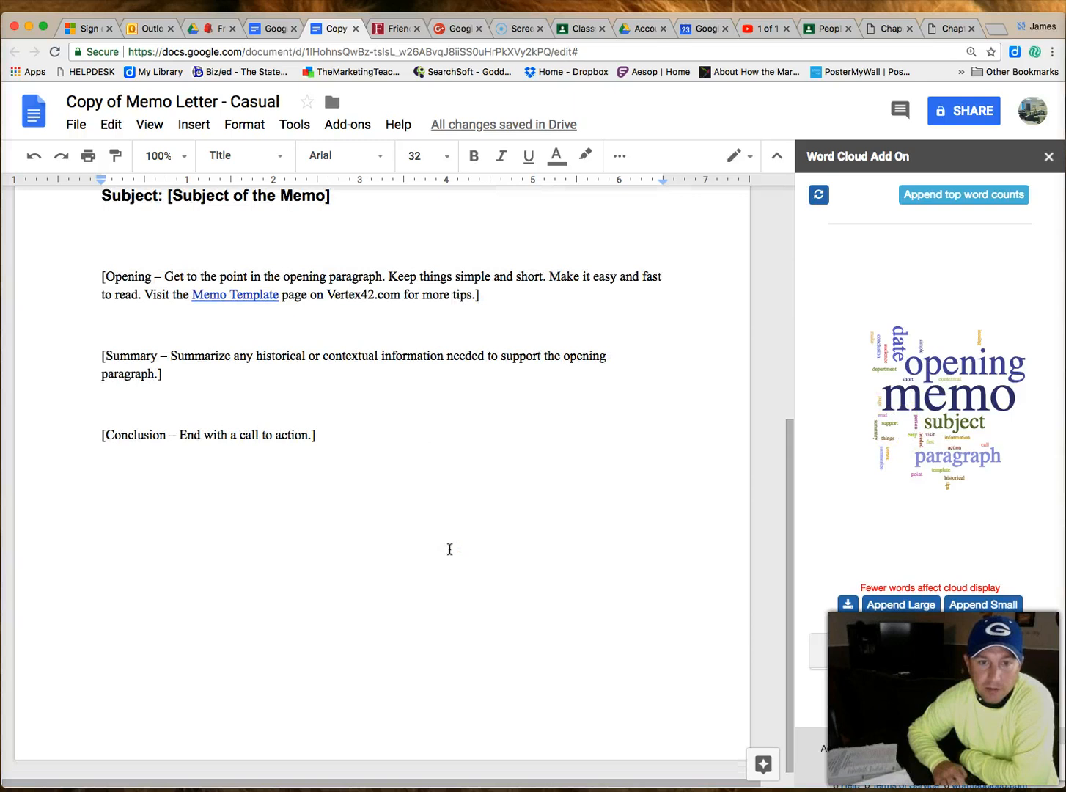
{"action": "scroll", "coordinate": [448, 550], "scroll_direction": "up", "scroll_amount": 4}
{"action": "left_click", "coordinate": [469, 535]}
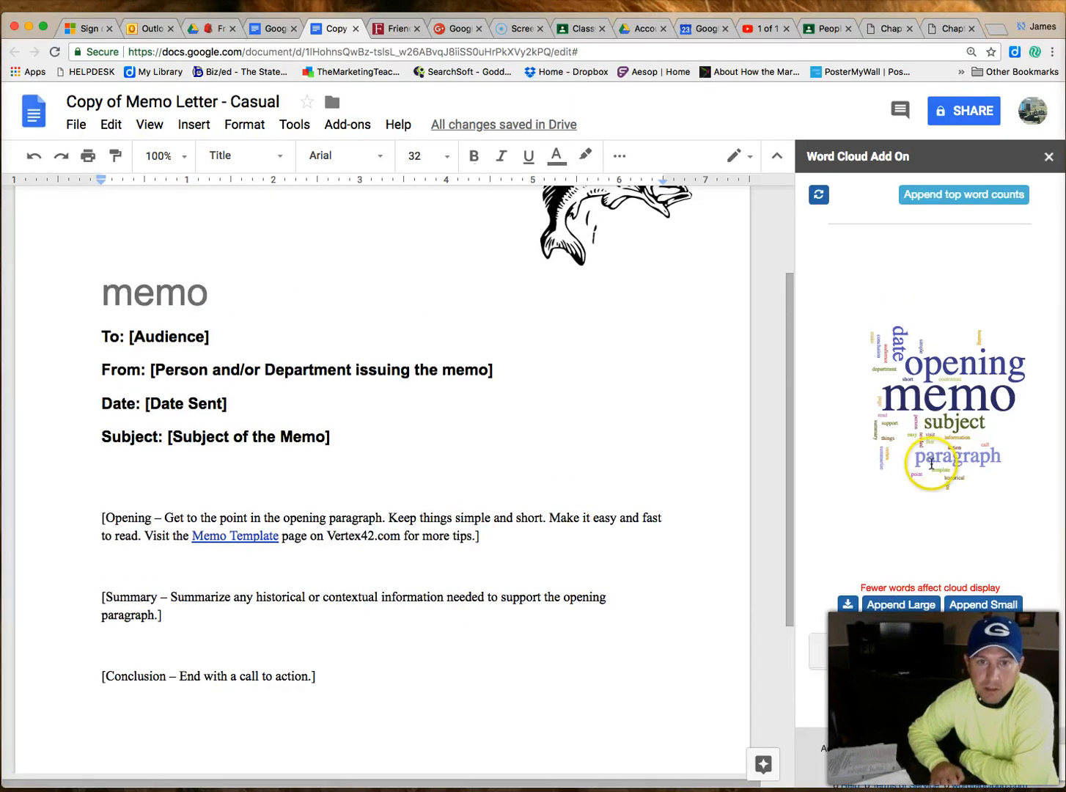
{"action": "left_click", "coordinate": [969, 203]}
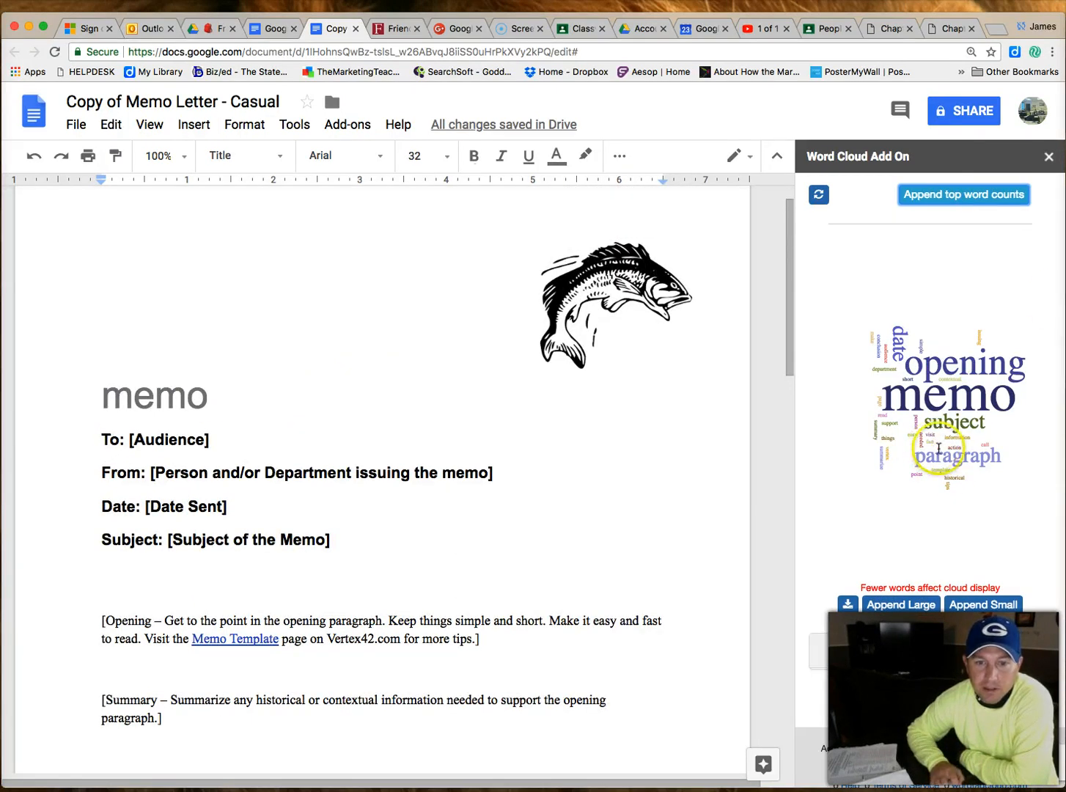
{"action": "left_click", "coordinate": [905, 615]}
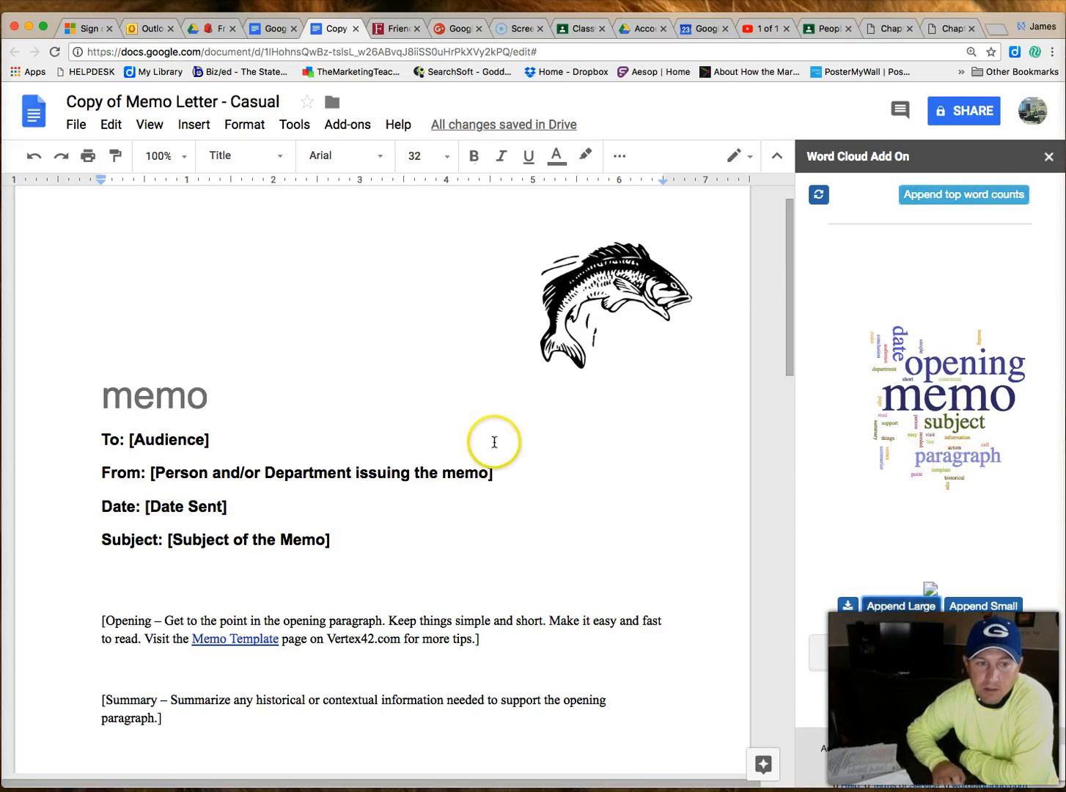
- Review the appended word frequency table and the large word cloud in the memo document
{"action": "scroll", "coordinate": [494, 443], "scroll_direction": "down", "scroll_amount": 2}
{"action": "scroll", "coordinate": [494, 442], "scroll_direction": "down", "scroll_amount": 15}
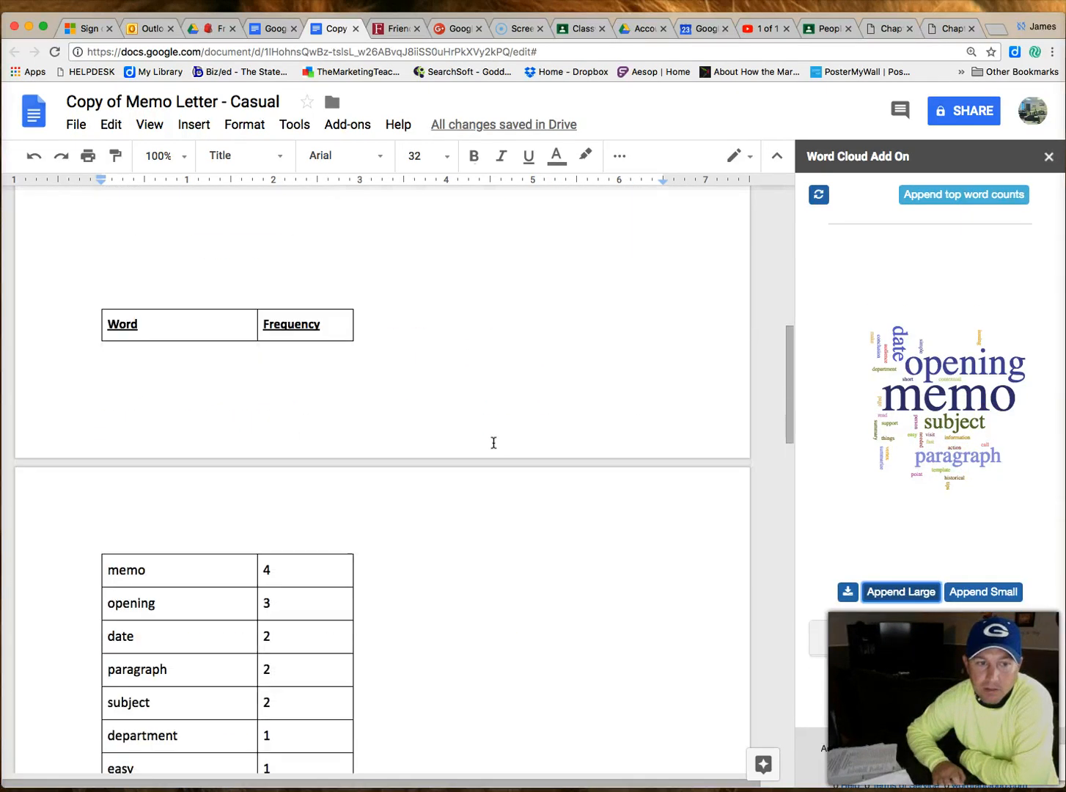
{"action": "scroll", "coordinate": [493, 443], "scroll_direction": "up", "scroll_amount": 12}
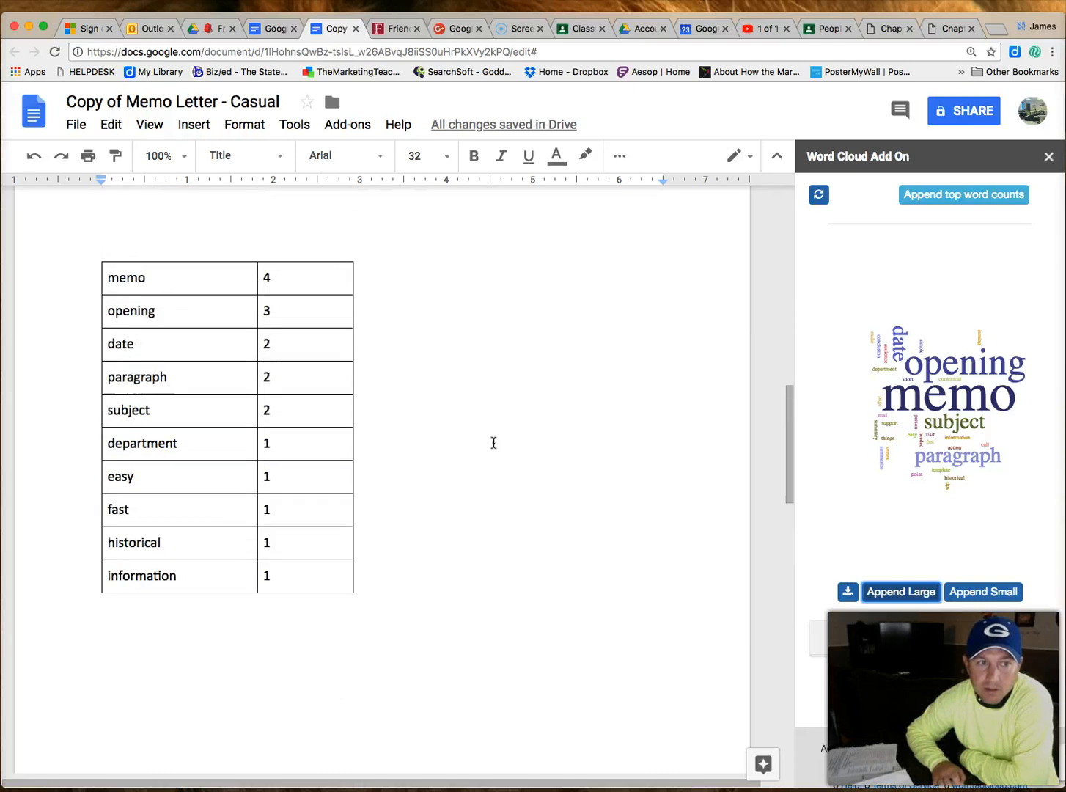
{"action": "scroll", "coordinate": [494, 443], "scroll_direction": "up", "scroll_amount": 1}
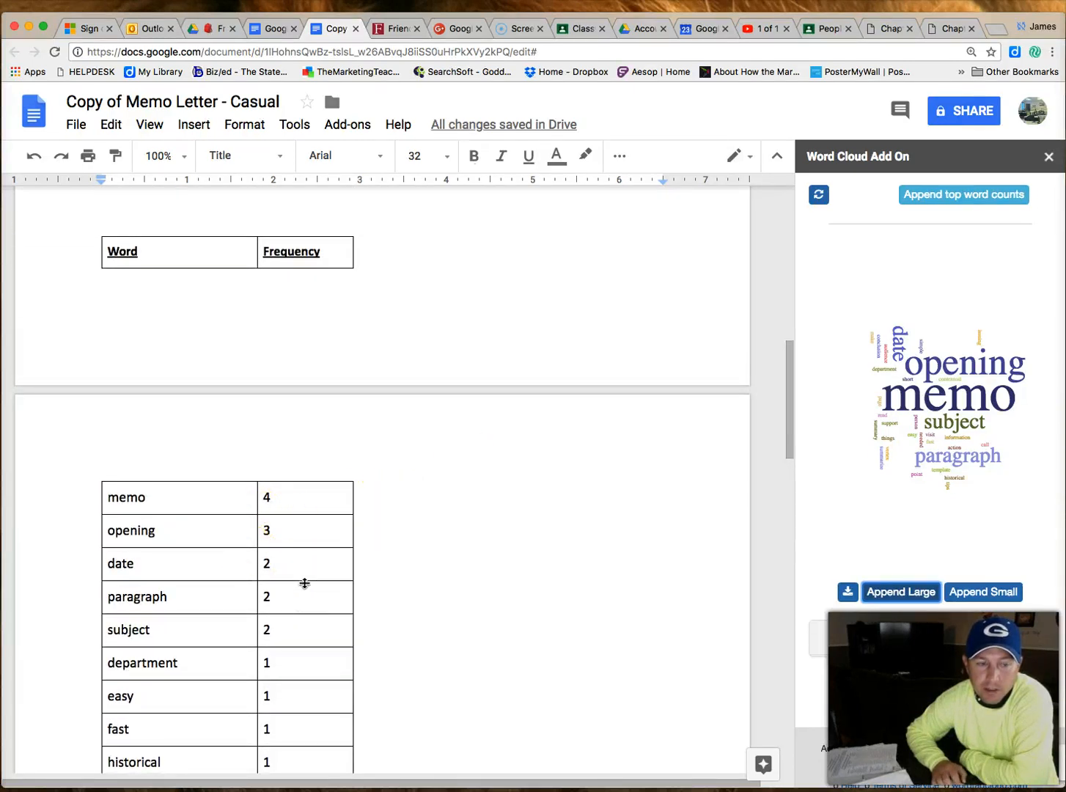
{"action": "scroll", "coordinate": [305, 583], "scroll_direction": "down", "scroll_amount": 15}
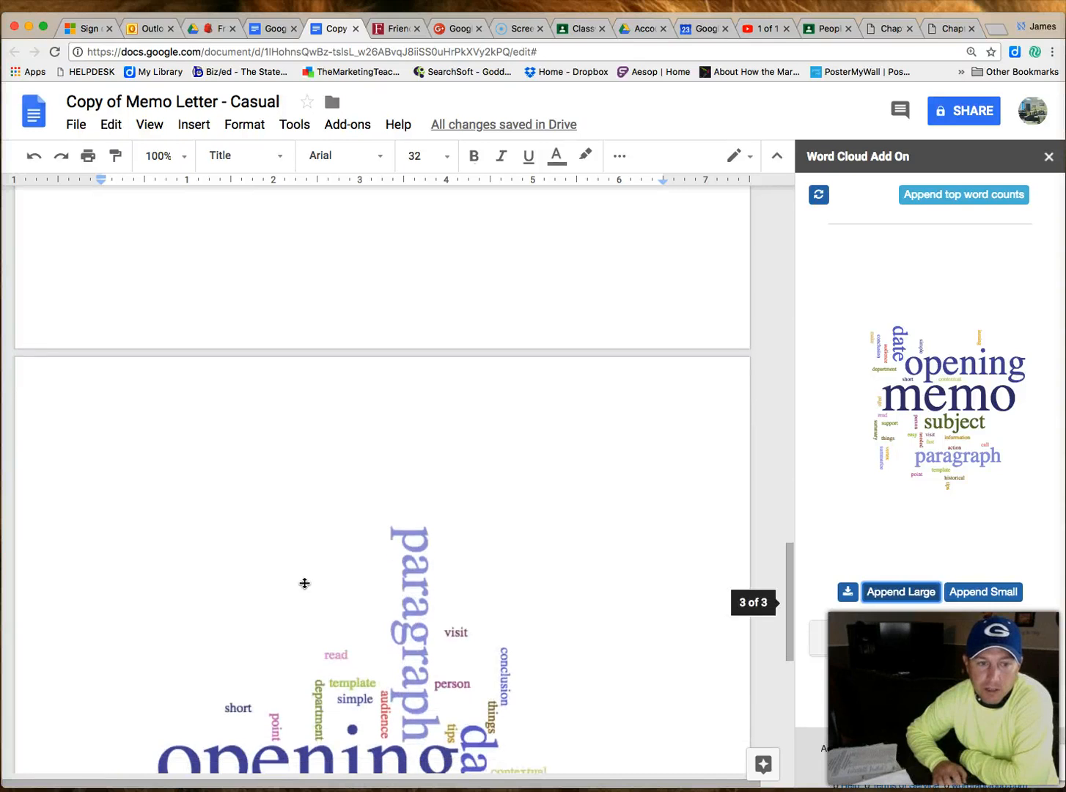
{"action": "scroll", "coordinate": [304, 583], "scroll_direction": "down", "scroll_amount": 12}
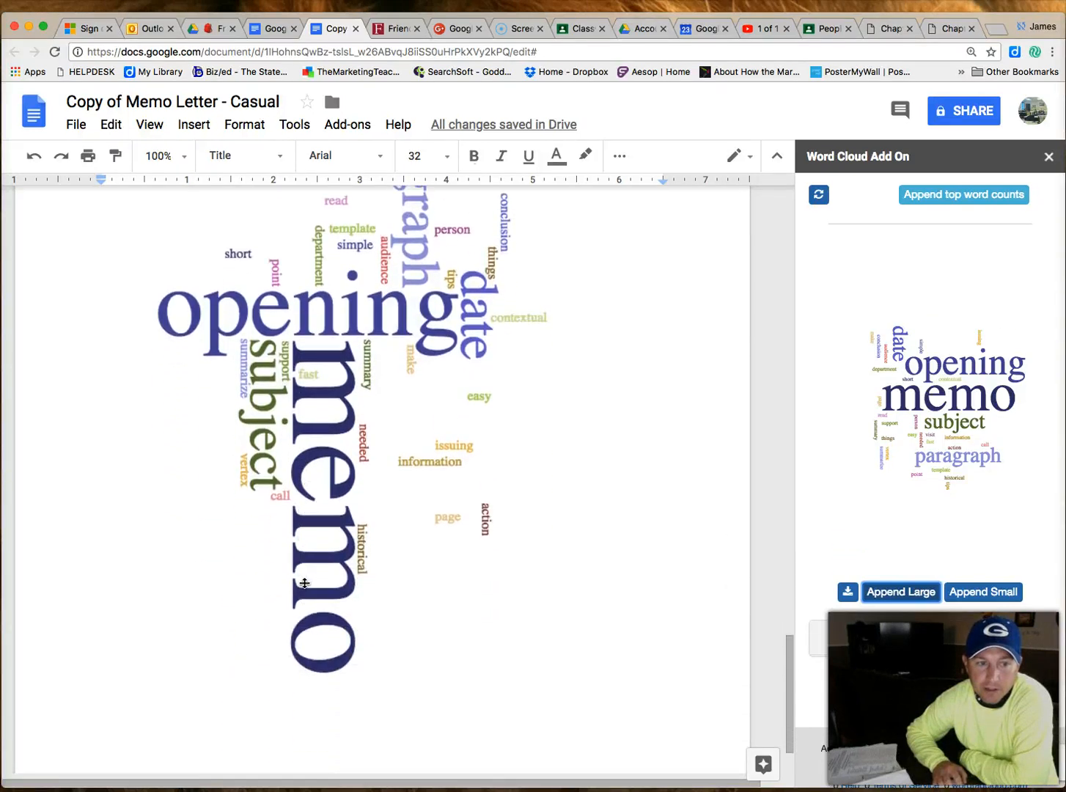
{"action": "scroll", "coordinate": [304, 583], "scroll_direction": "down", "scroll_amount": 3}
{"action": "scroll", "coordinate": [305, 583], "scroll_direction": "up", "scroll_amount": 18}
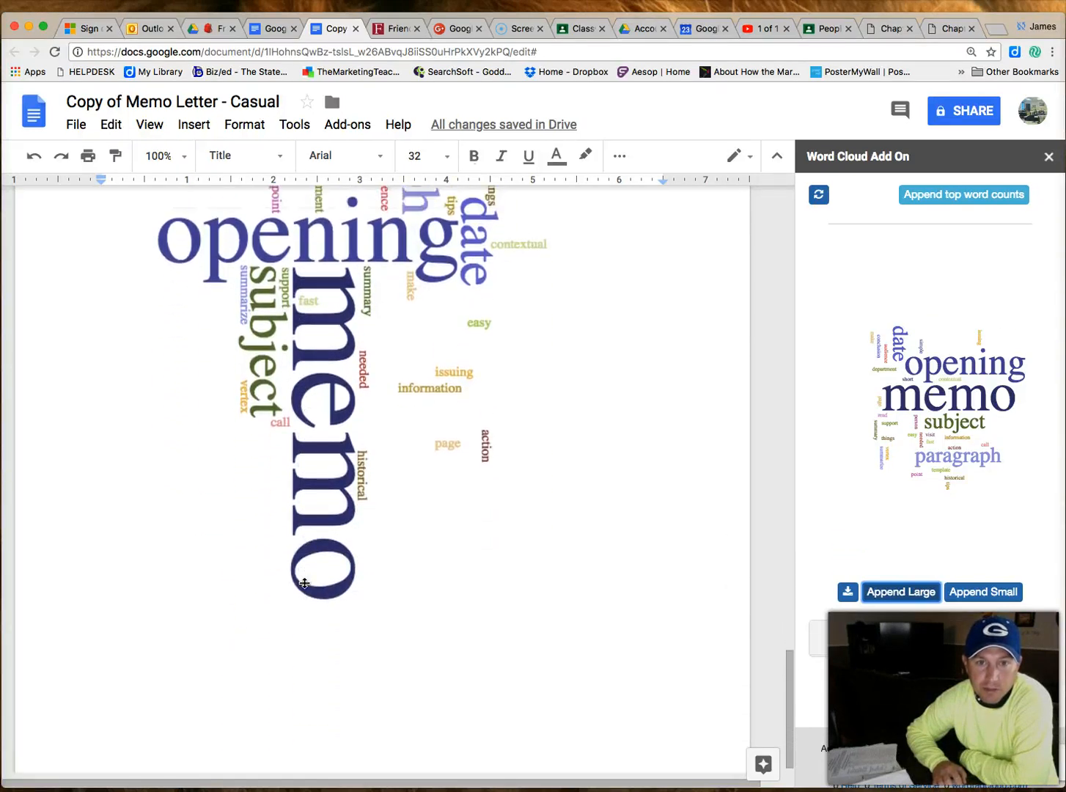
{"action": "scroll", "coordinate": [304, 583], "scroll_direction": "up", "scroll_amount": 18}
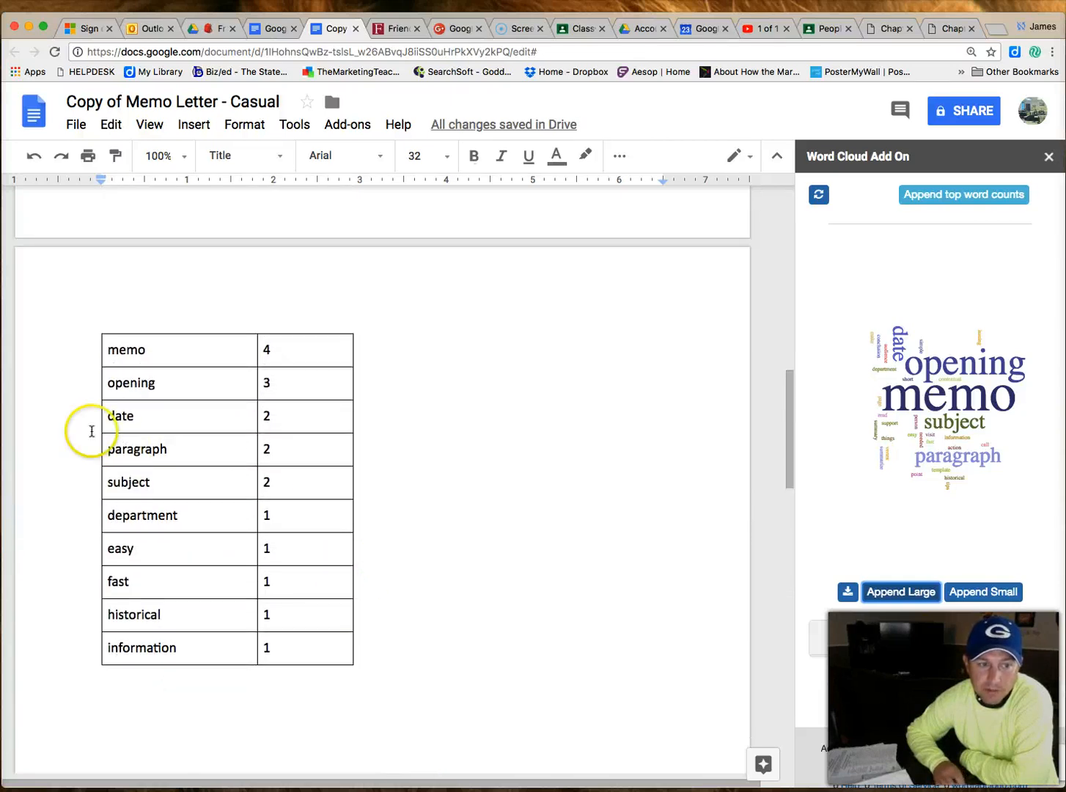
{"action": "scroll", "coordinate": [268, 616], "scroll_direction": "down", "scroll_amount": 13}
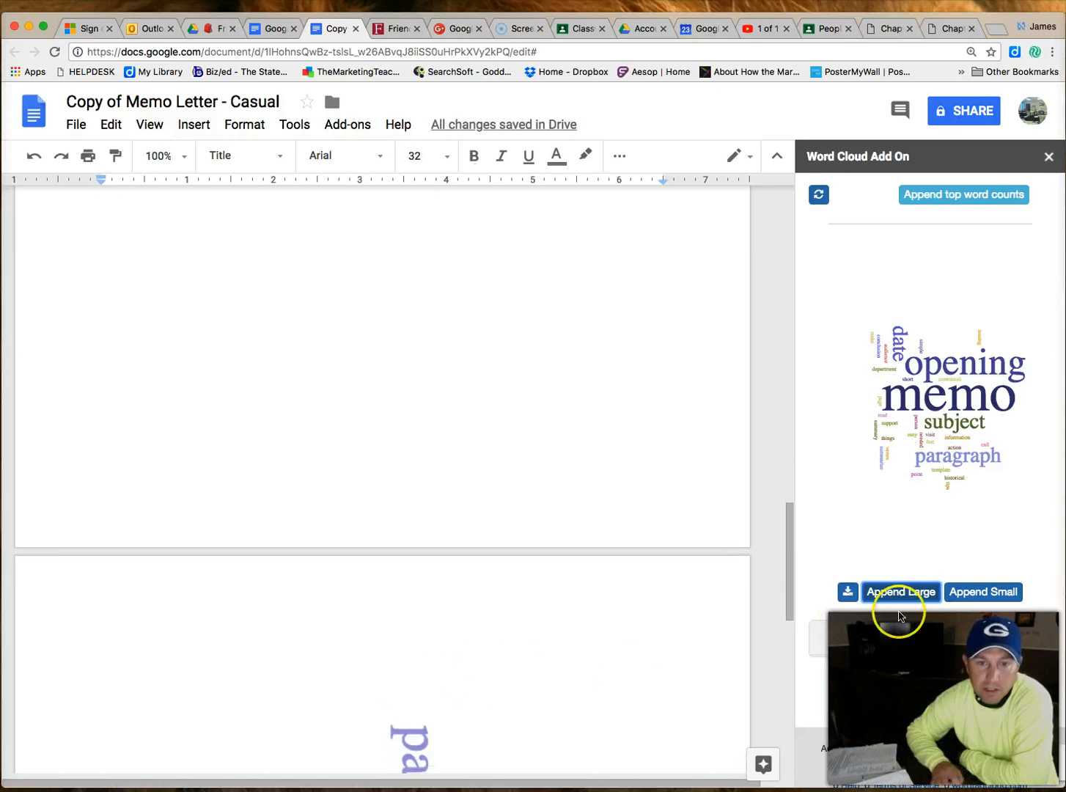
{"action": "scroll", "coordinate": [624, 612], "scroll_direction": "down", "scroll_amount": 7}
{"action": "scroll", "coordinate": [624, 612], "scroll_direction": "down", "scroll_amount": 4}
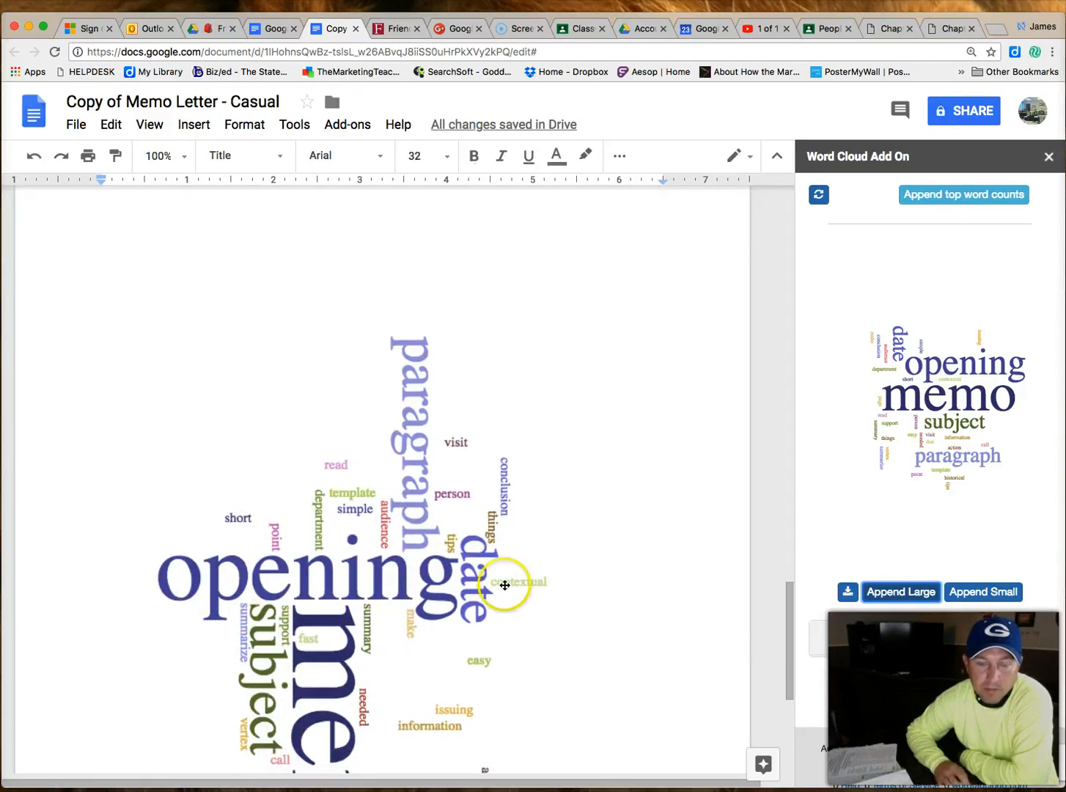
{"action": "scroll", "coordinate": [506, 602], "scroll_direction": "down", "scroll_amount": 4}
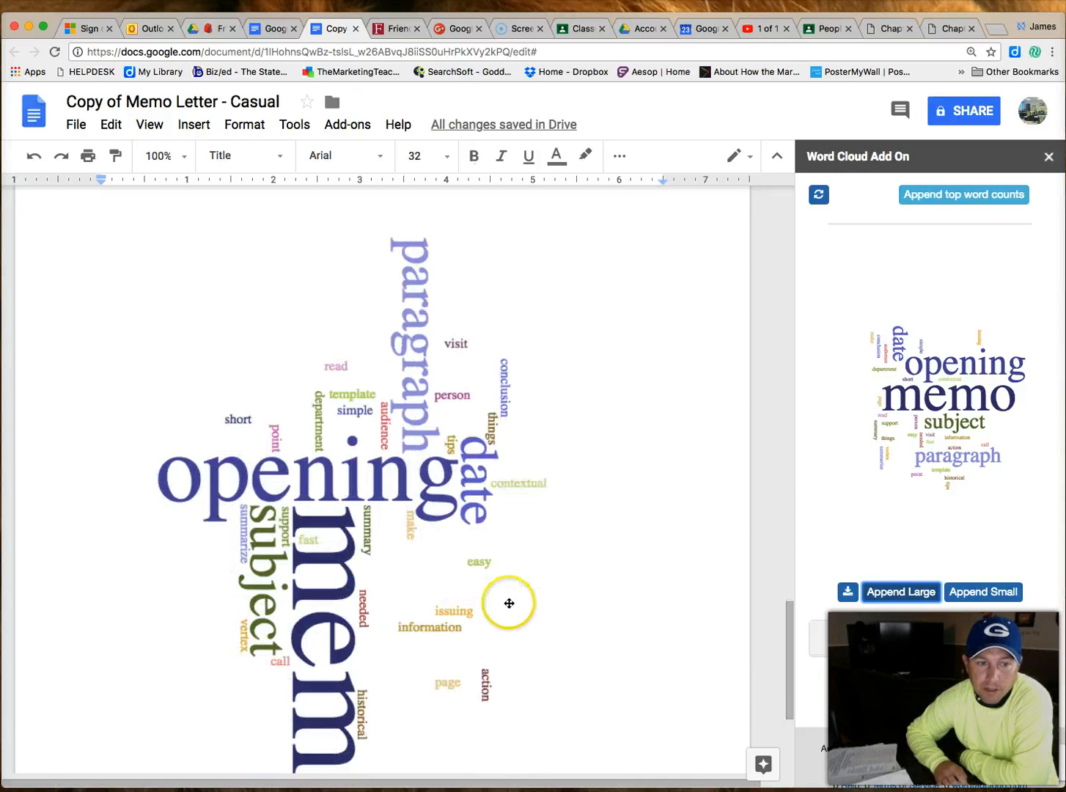
- Append the small version of the word cloud to the memo document and find it on the last page
{"action": "left_click", "coordinate": [967, 591]}
{"action": "scroll", "coordinate": [546, 562], "scroll_direction": "down", "scroll_amount": 6}
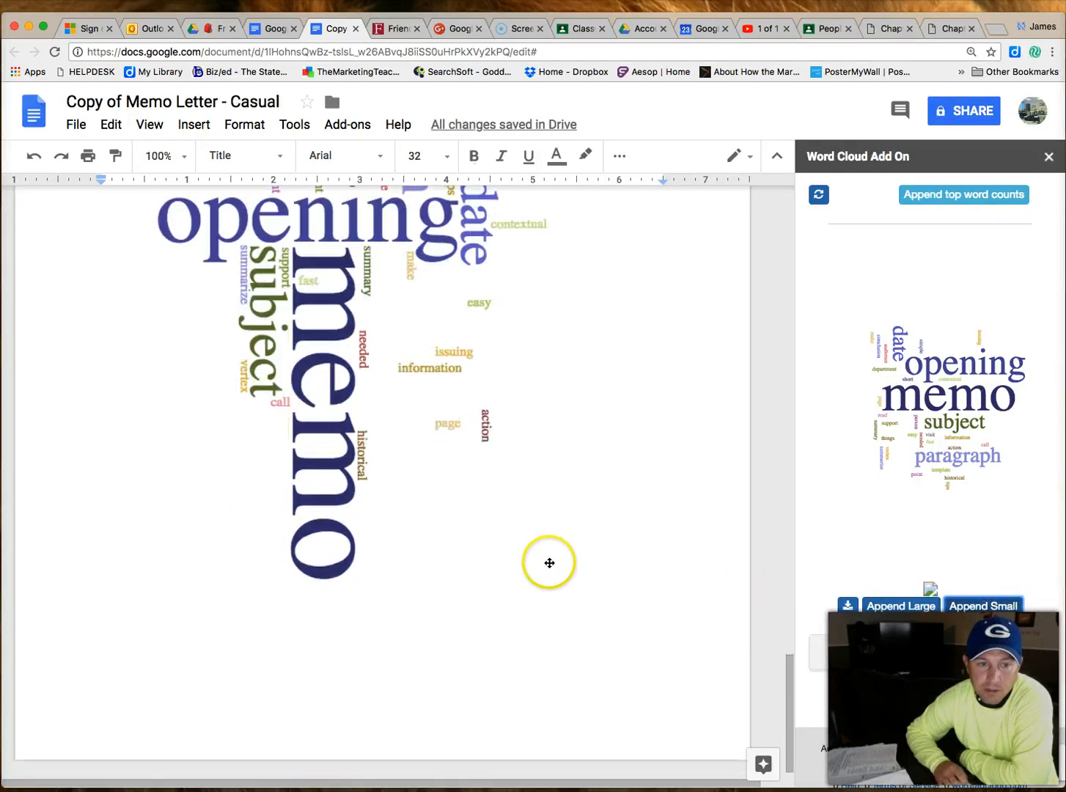
{"action": "scroll", "coordinate": [549, 562], "scroll_direction": "down", "scroll_amount": 15}
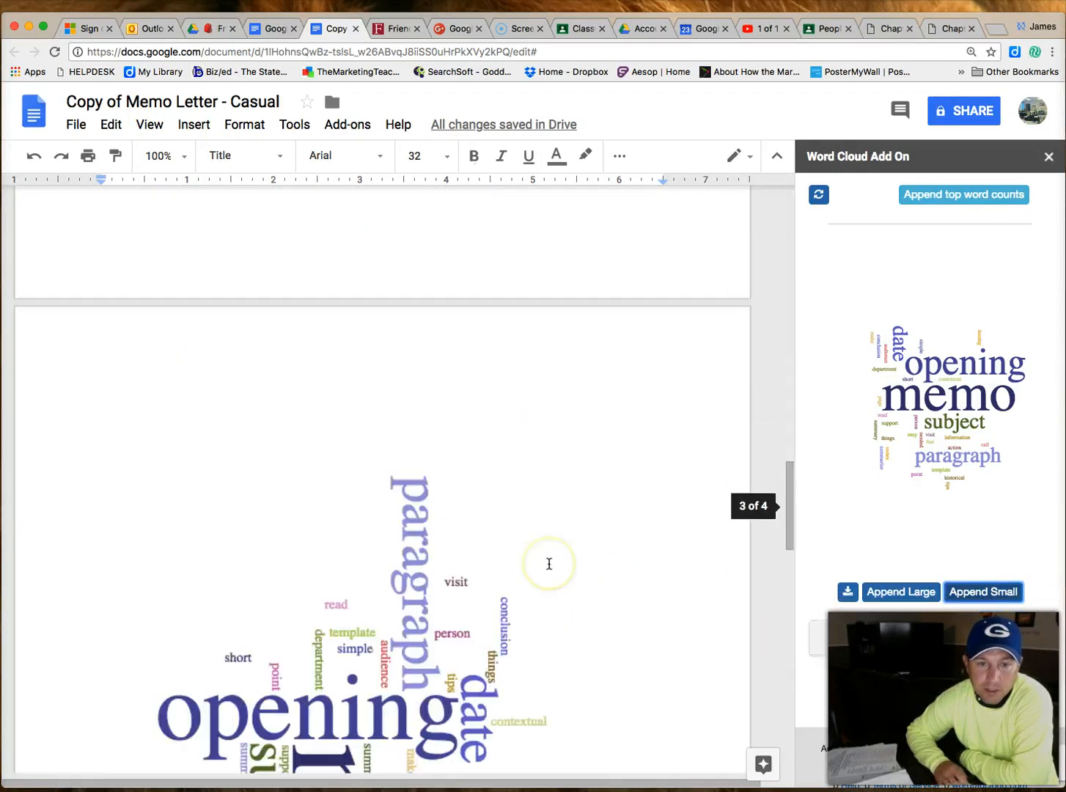
{"action": "scroll", "coordinate": [549, 563], "scroll_direction": "down", "scroll_amount": 20}
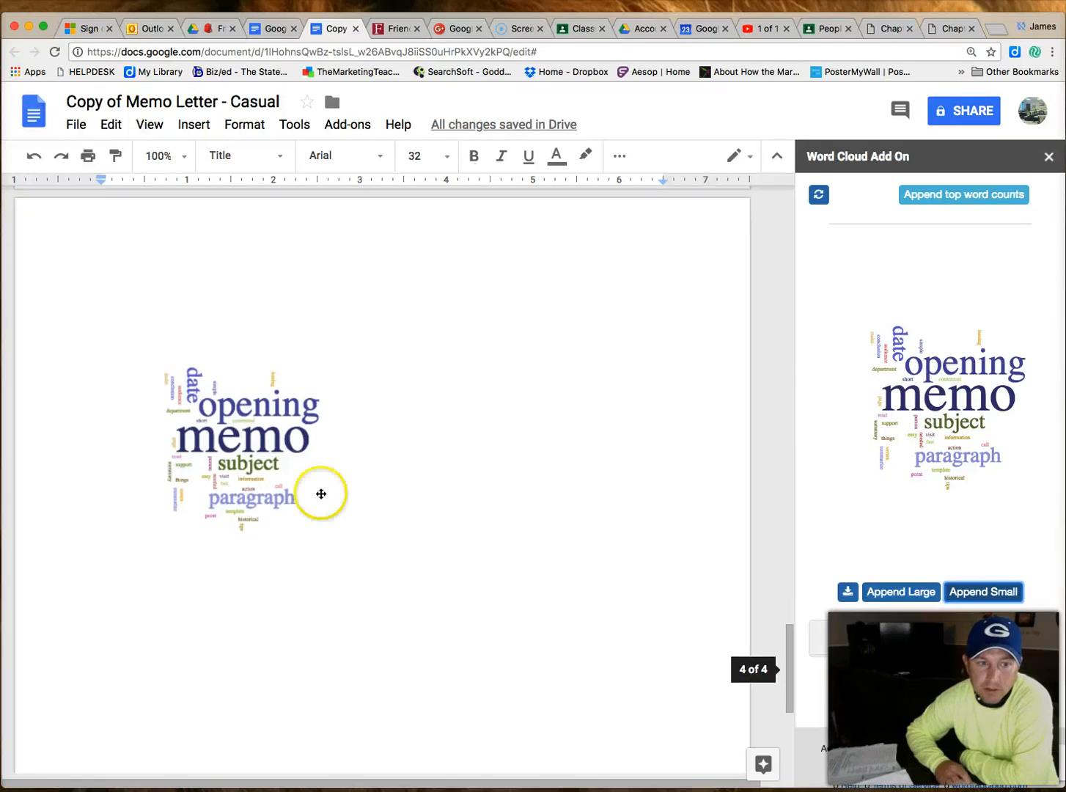
- Shrink the small word cloud image to about 2.5 inches wide and 3.5 inches high
{"action": "scroll", "coordinate": [321, 493], "scroll_direction": "down", "scroll_amount": 1}
{"action": "left_click", "coordinate": [260, 414]}
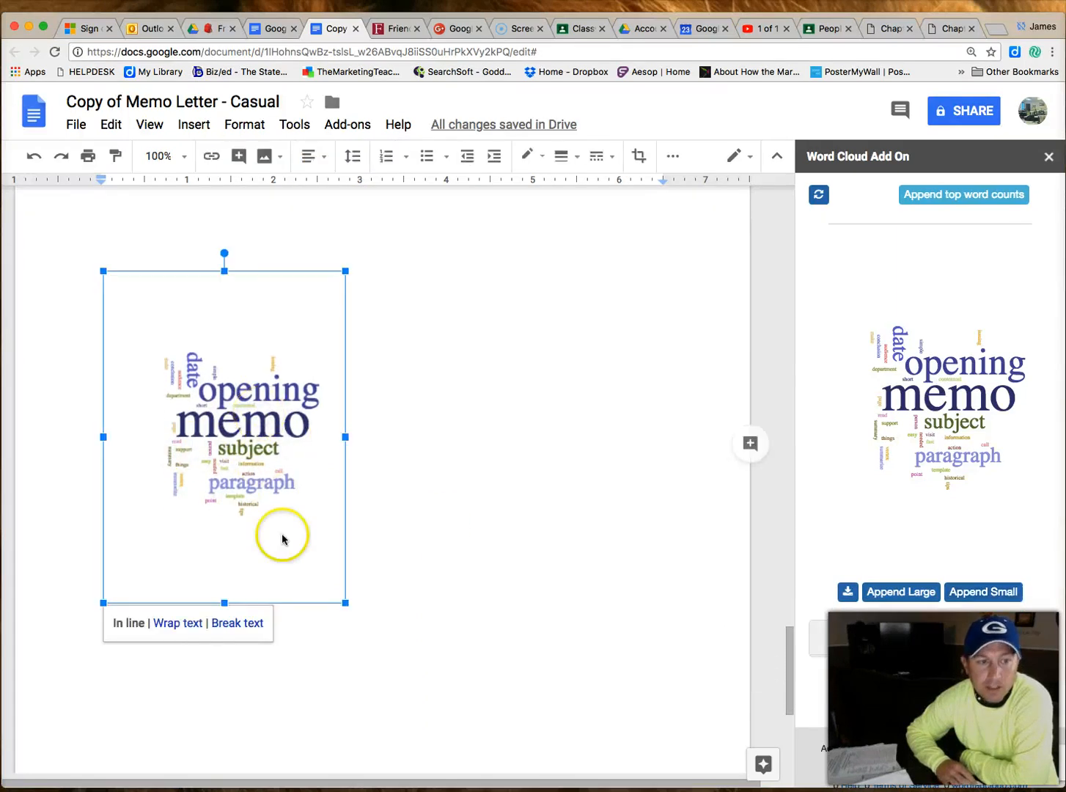
{"action": "left_click_drag", "start_coordinate": [347, 602], "coordinate": [322, 573]}
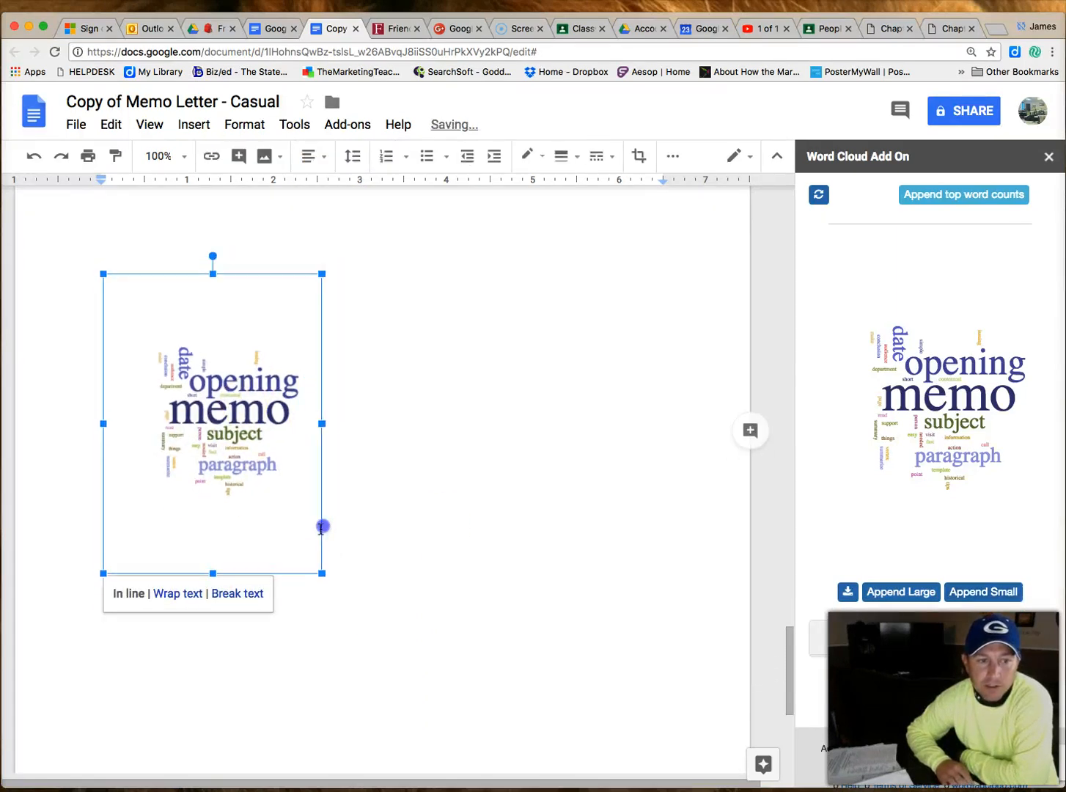
- Try wrapping text around the small word cloud image, and set the image back in line
{"action": "left_click", "coordinate": [246, 594]}
{"action": "left_click", "coordinate": [196, 600]}
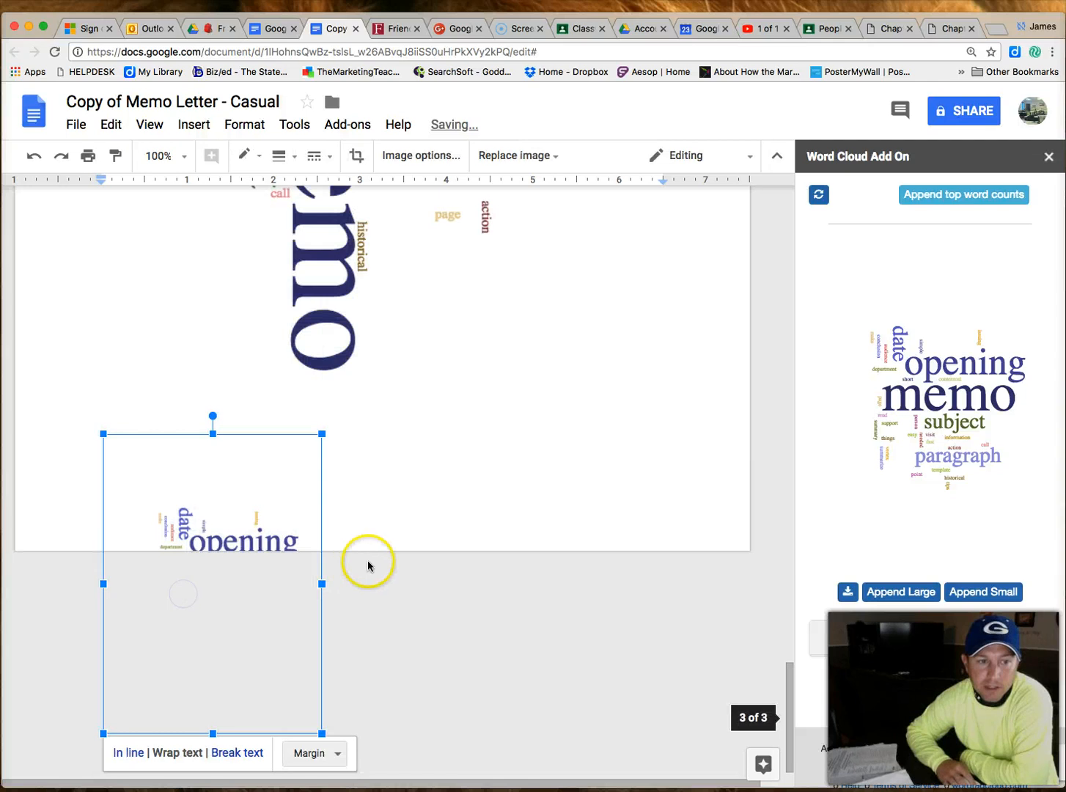
{"action": "left_click", "coordinate": [121, 754]}
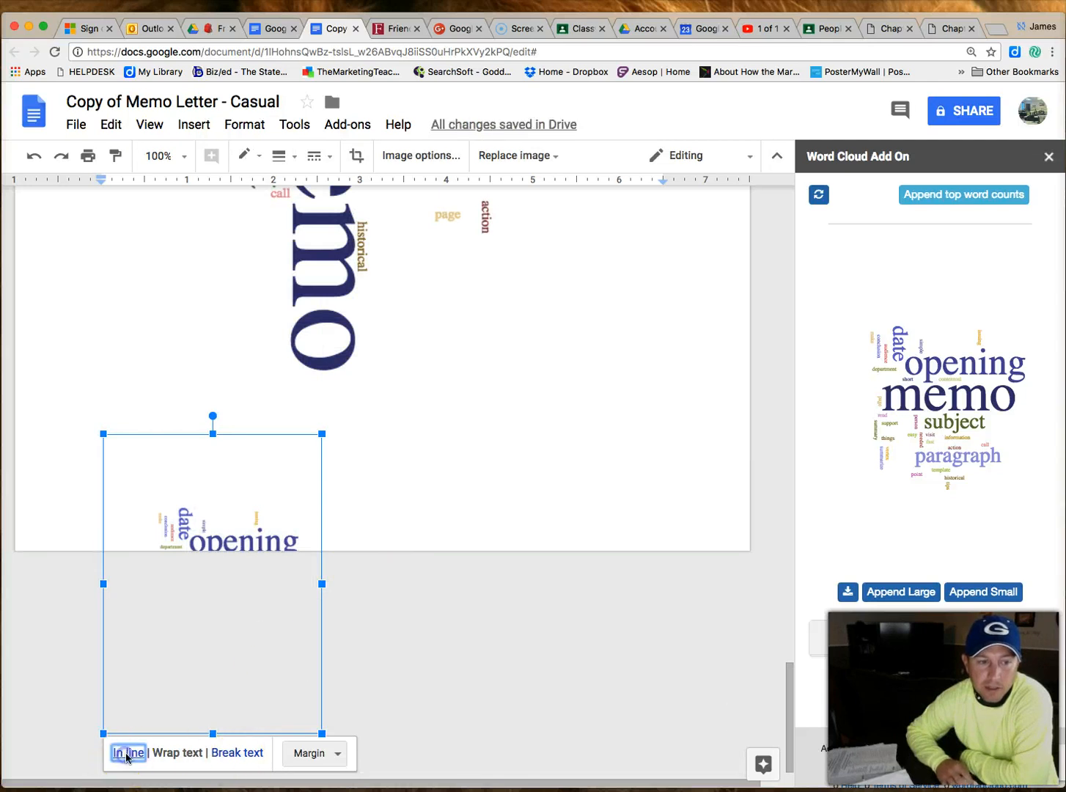
- Close the modern word cloud and generate a new one with Word Cloud Generator's Classic option
{"action": "scroll", "coordinate": [609, 575], "scroll_direction": "up", "scroll_amount": 3}
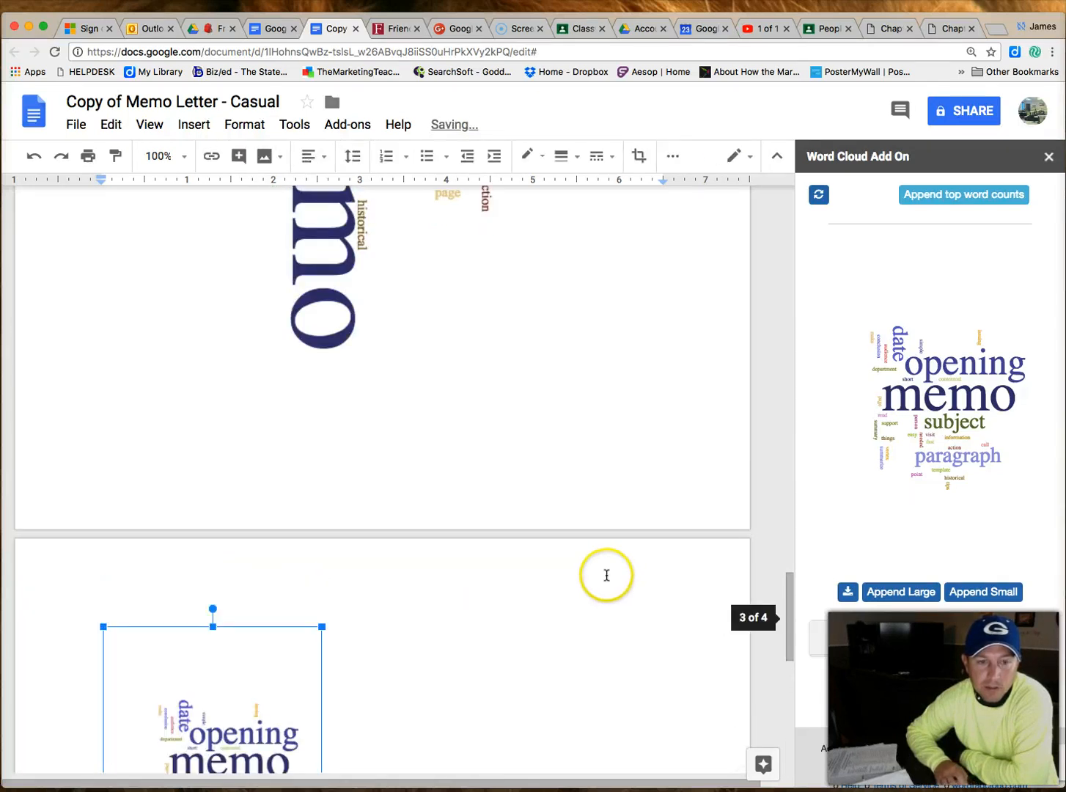
{"action": "scroll", "coordinate": [607, 575], "scroll_direction": "up", "scroll_amount": 10}
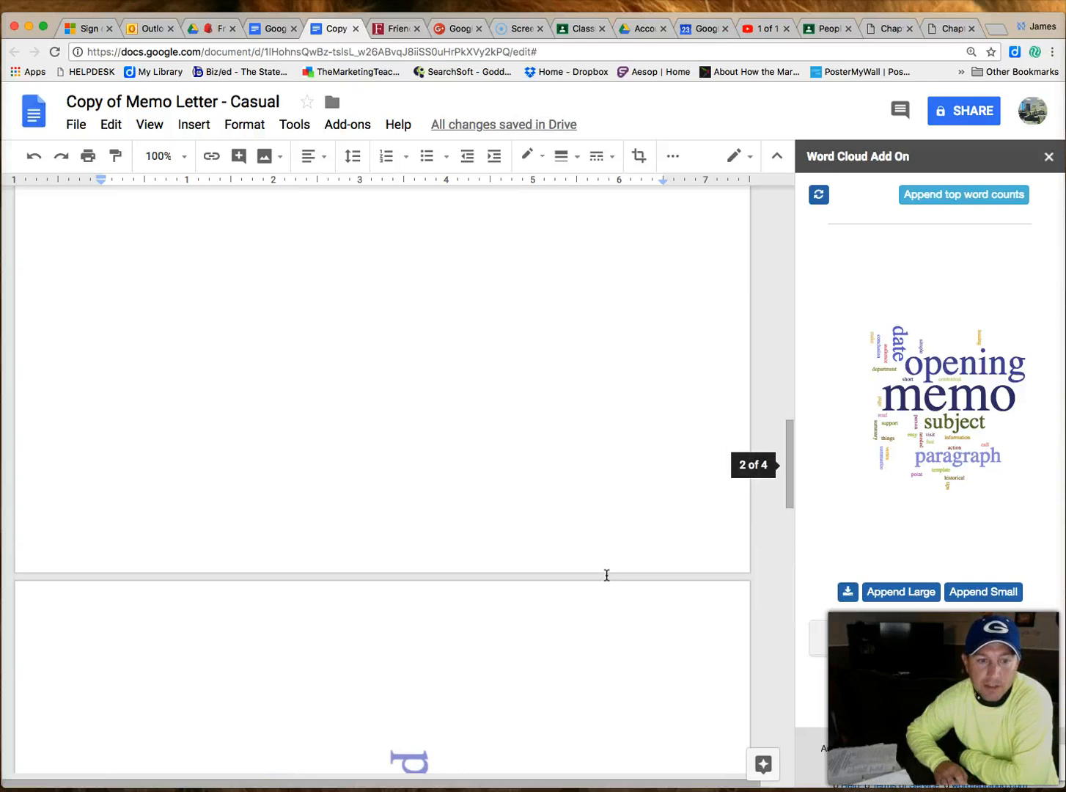
{"action": "scroll", "coordinate": [607, 575], "scroll_direction": "down", "scroll_amount": 10}
{"action": "scroll", "coordinate": [606, 575], "scroll_direction": "up", "scroll_amount": 13}
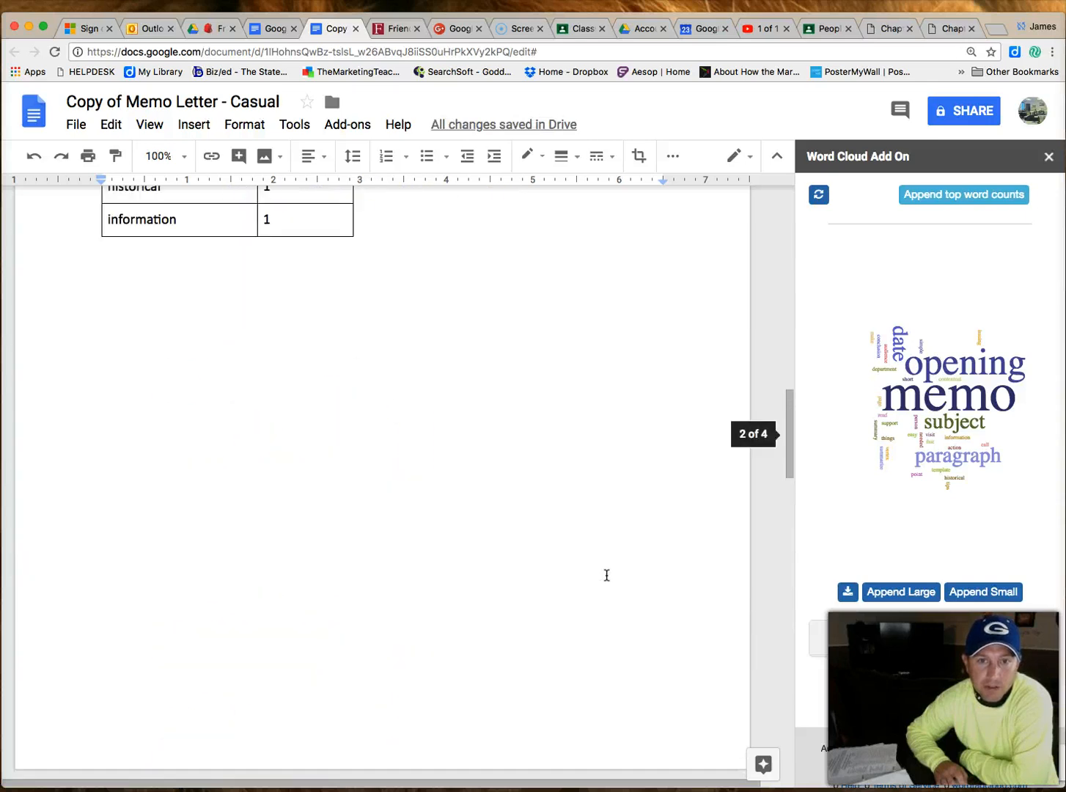
{"action": "scroll", "coordinate": [606, 575], "scroll_direction": "up", "scroll_amount": 2}
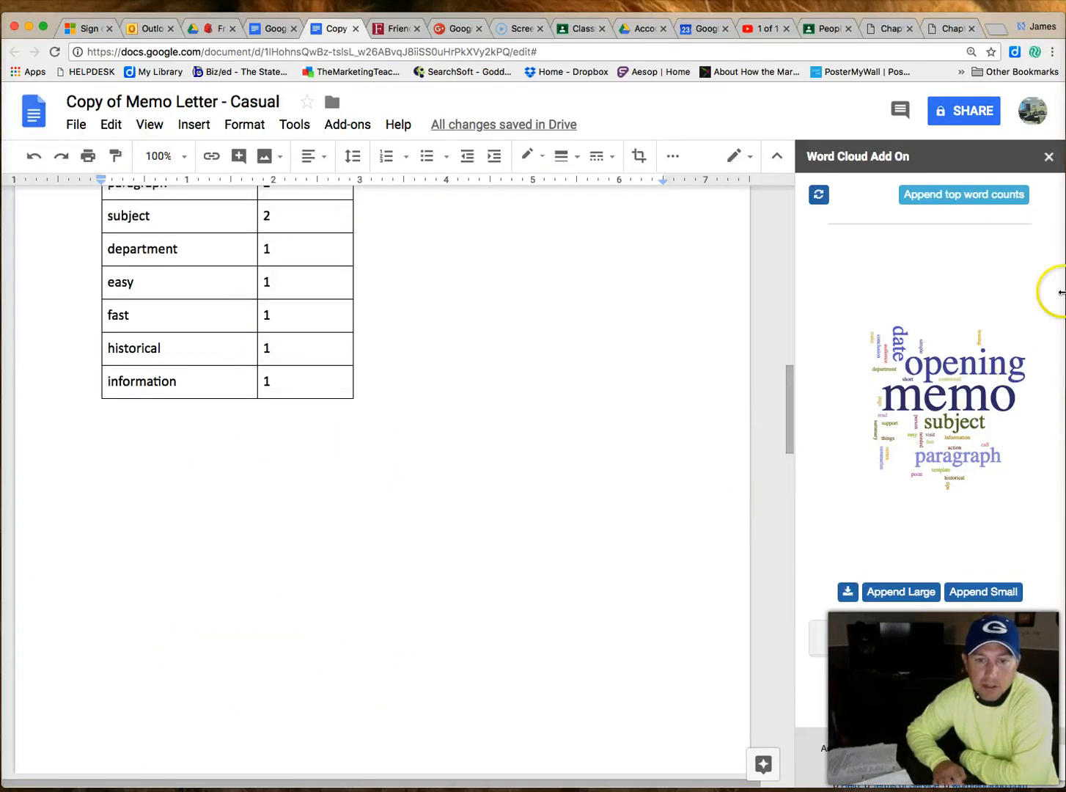
{"action": "left_click", "coordinate": [1050, 158]}
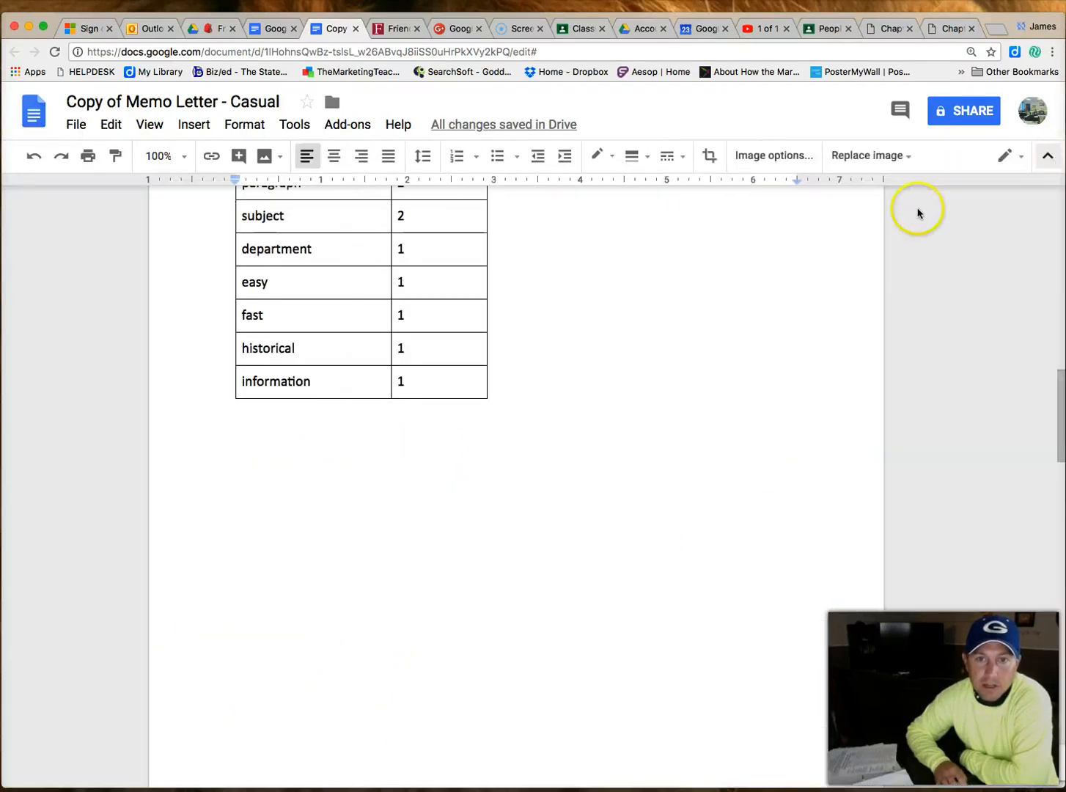
{"action": "left_click", "coordinate": [350, 126]}
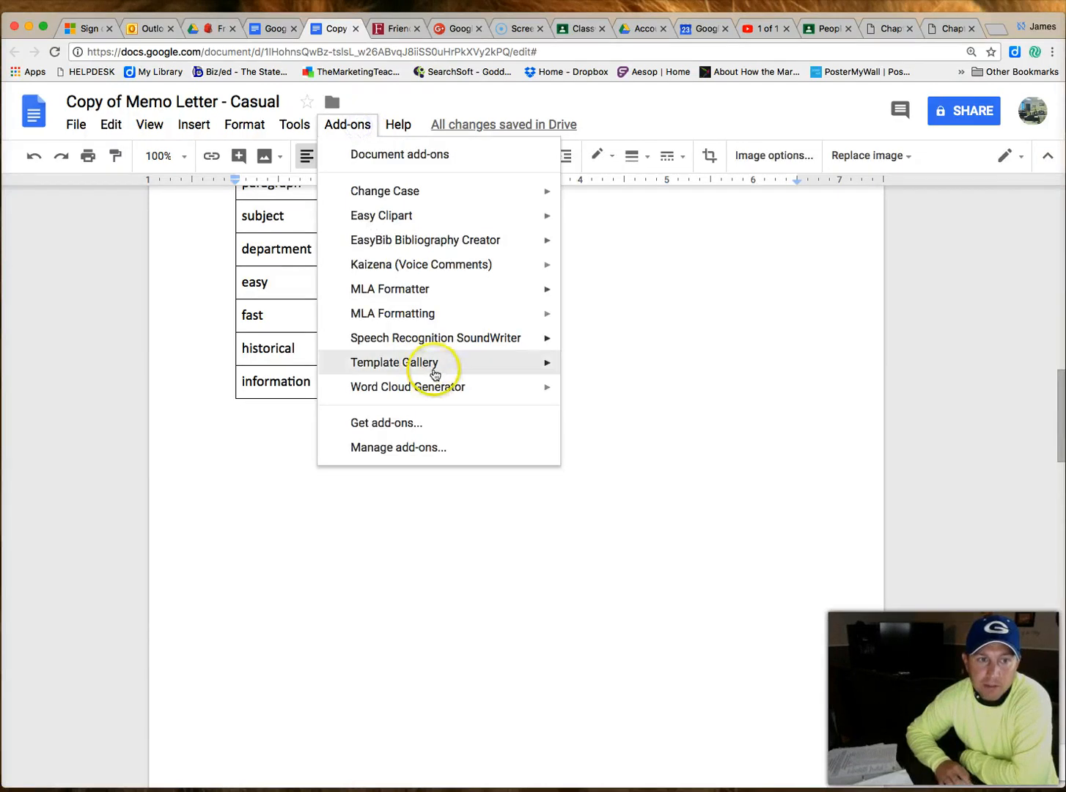
{"action": "mouse_move", "coordinate": [548, 397]}
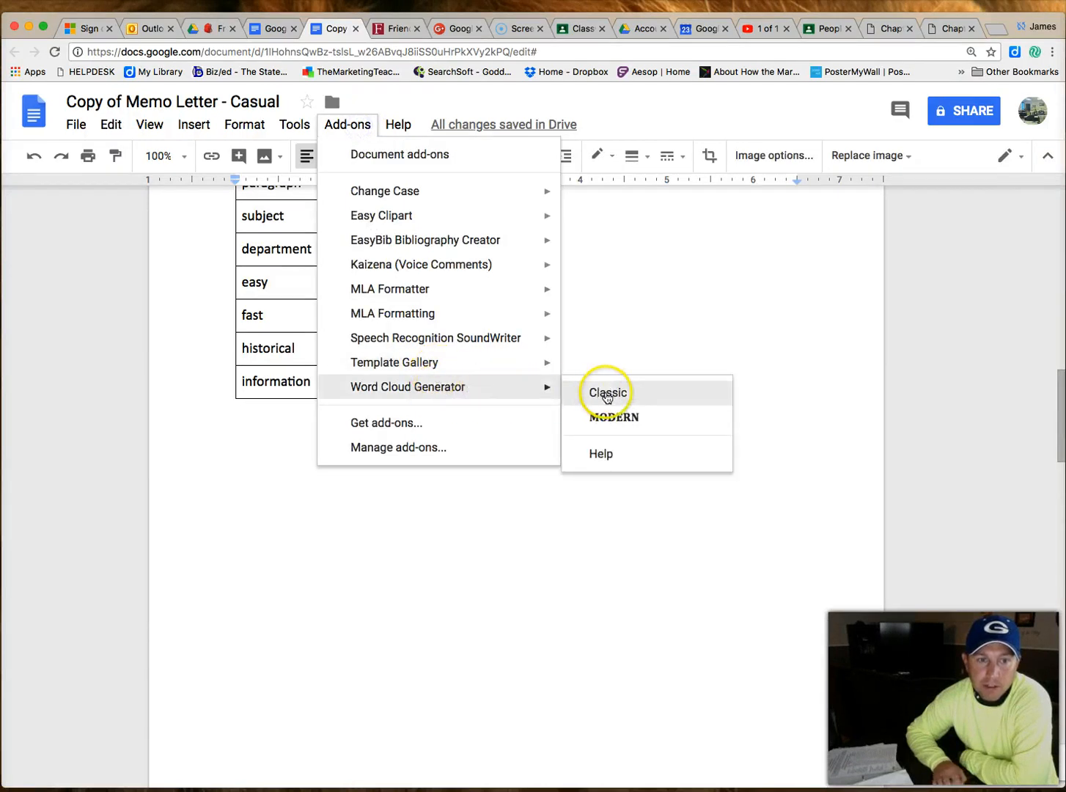
{"action": "left_click", "coordinate": [606, 395]}
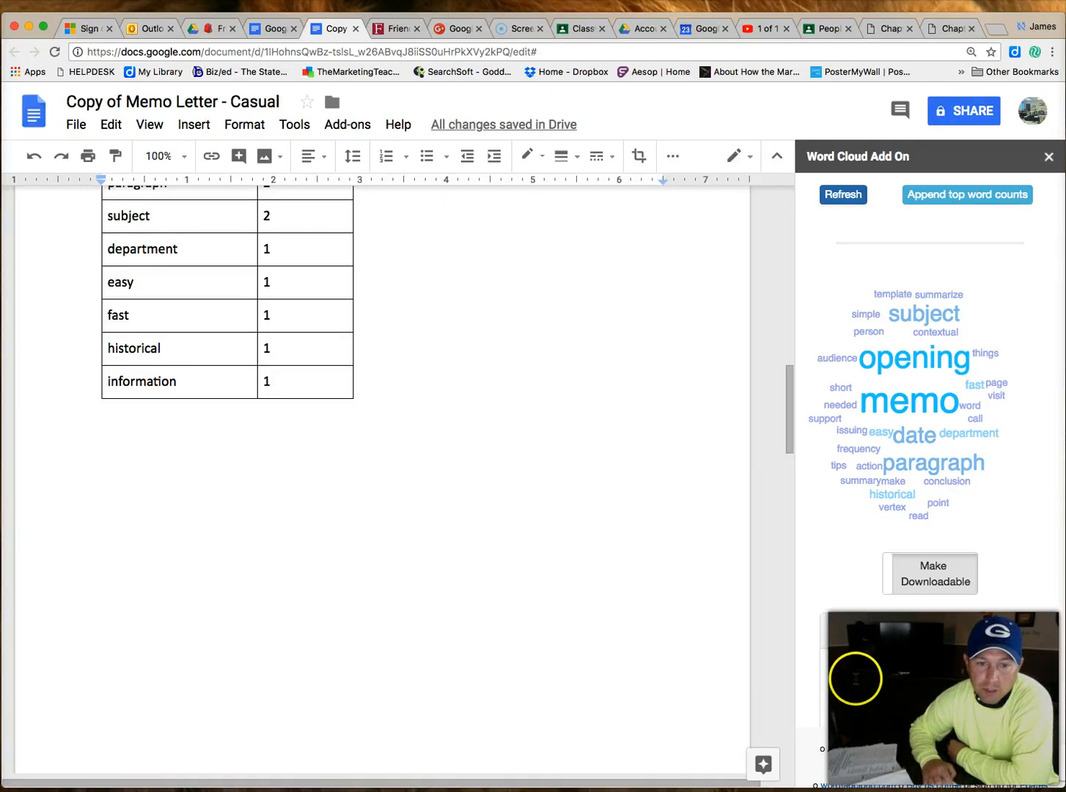
- Examine the Classic cloud's advanced options and the document's table and large word cloud, and close the Word Cloud add-on
{"action": "scroll", "coordinate": [856, 679], "scroll_direction": "down", "scroll_amount": 4}
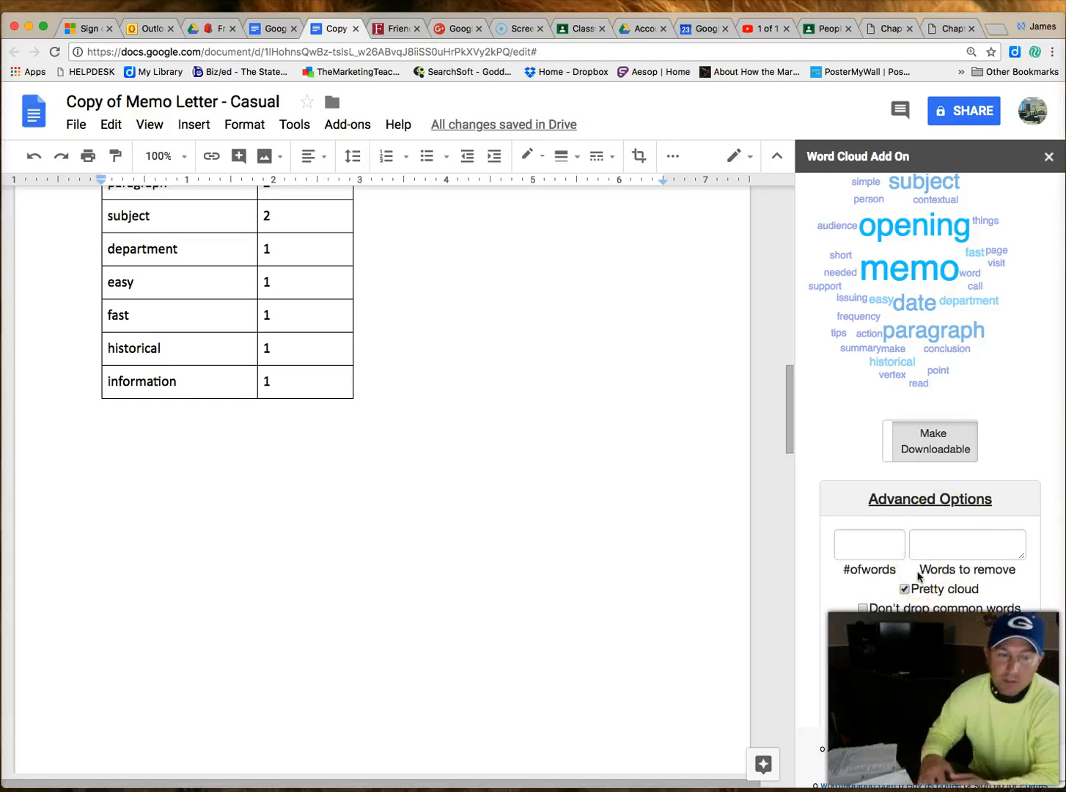
{"action": "scroll", "coordinate": [481, 379], "scroll_direction": "up", "scroll_amount": 2}
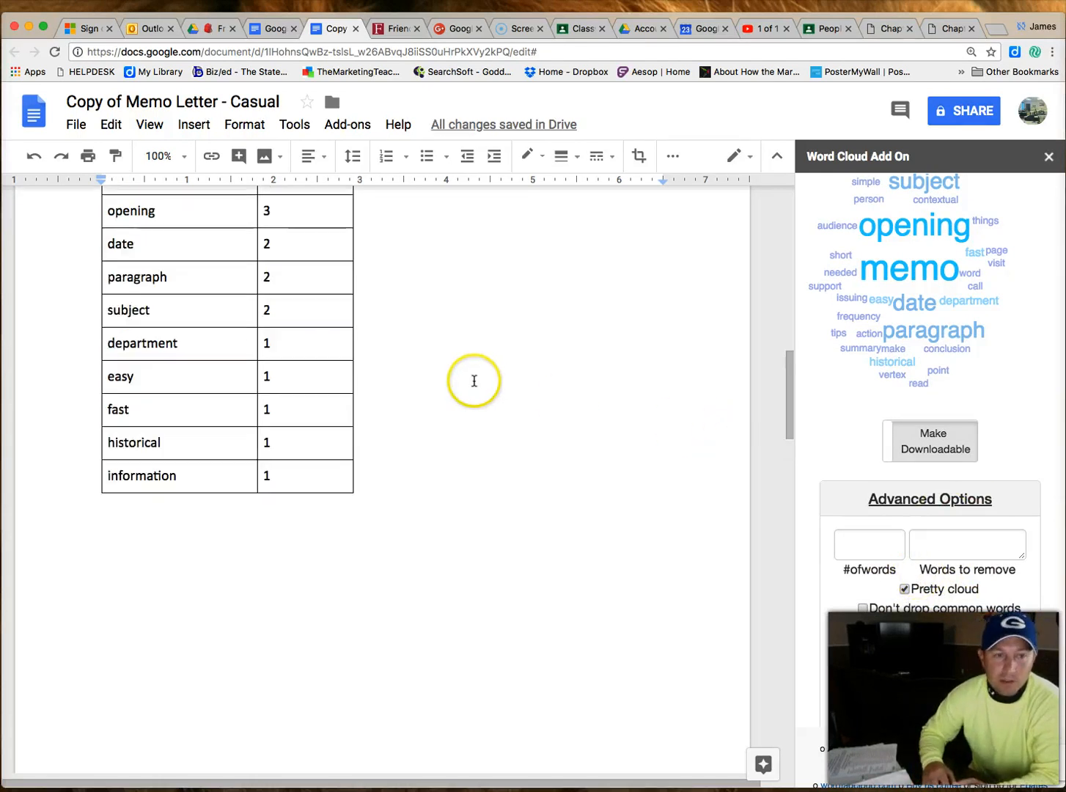
{"action": "scroll", "coordinate": [481, 379], "scroll_direction": "down", "scroll_amount": 10}
{"action": "scroll", "coordinate": [480, 382], "scroll_direction": "up", "scroll_amount": 3}
{"action": "scroll", "coordinate": [479, 383], "scroll_direction": "up", "scroll_amount": 15}
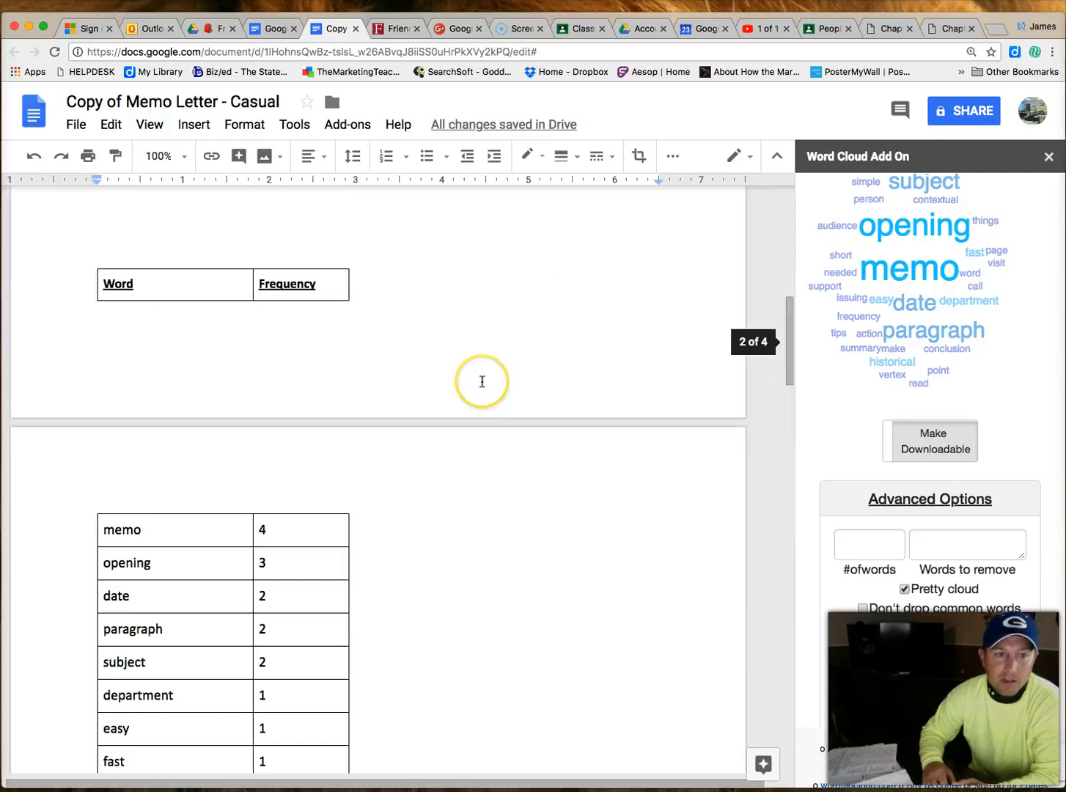
{"action": "scroll", "coordinate": [481, 382], "scroll_direction": "down", "scroll_amount": 3}
{"action": "scroll", "coordinate": [482, 382], "scroll_direction": "down", "scroll_amount": 15}
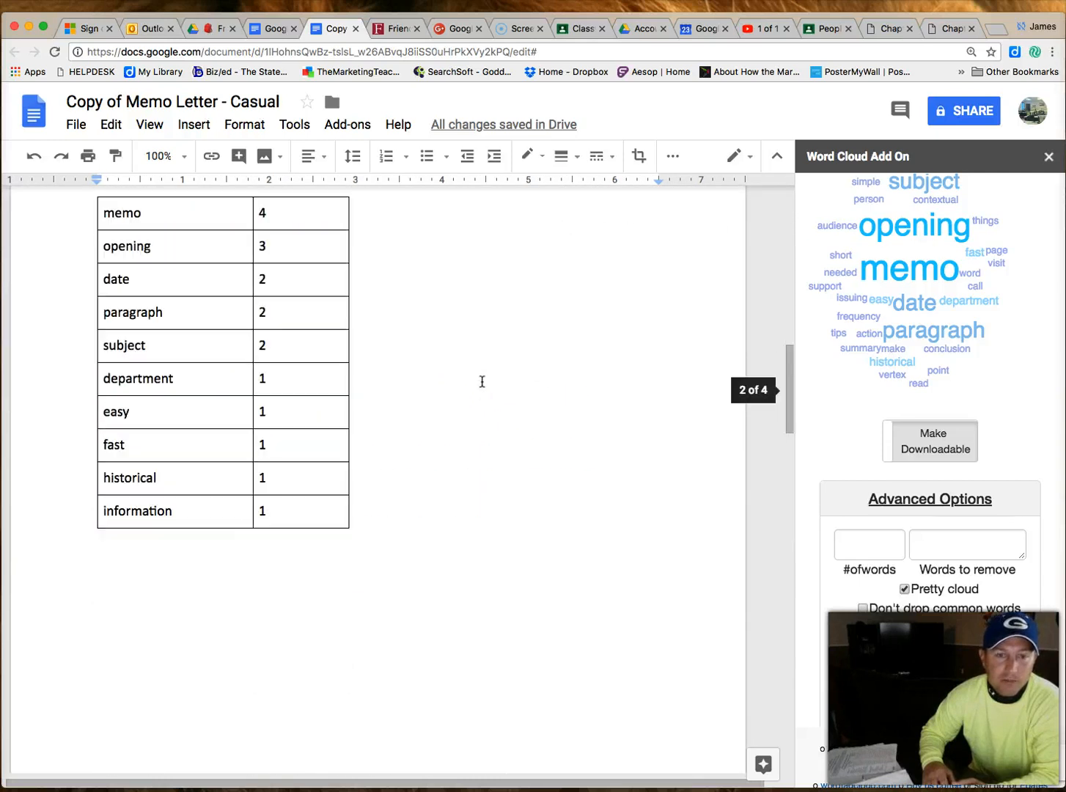
{"action": "scroll", "coordinate": [482, 382], "scroll_direction": "down", "scroll_amount": 10}
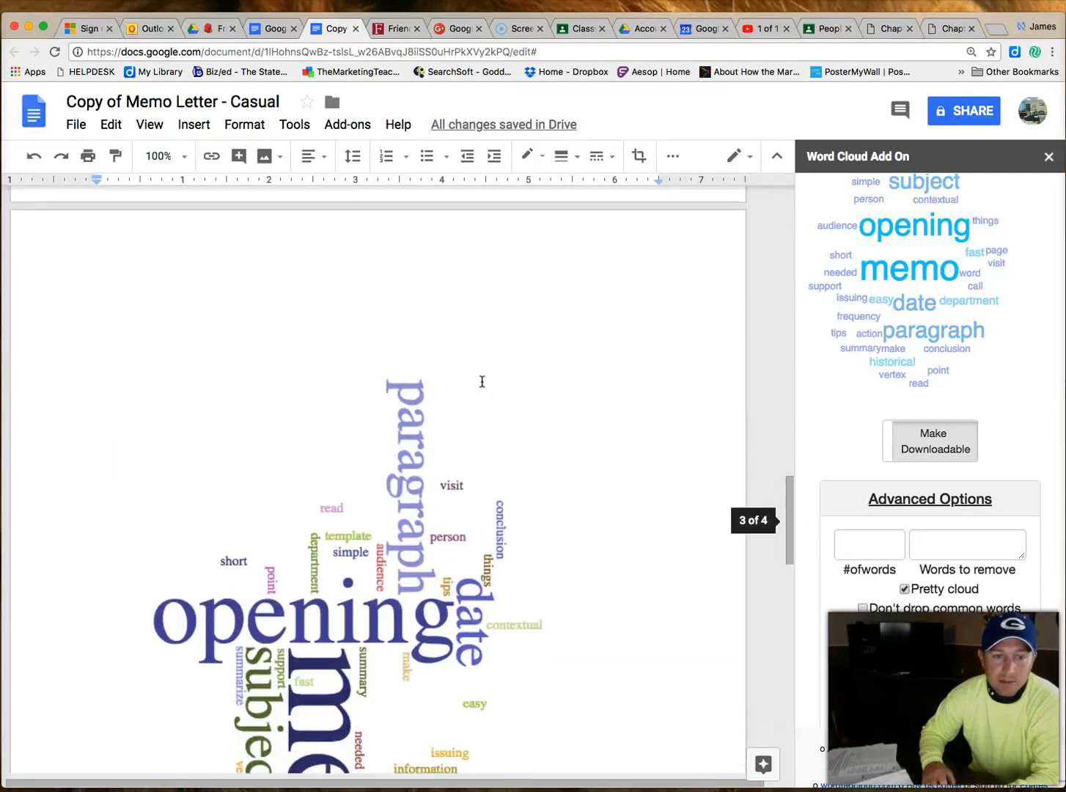
{"action": "scroll", "coordinate": [499, 416], "scroll_direction": "up", "scroll_amount": 1}
{"action": "scroll", "coordinate": [499, 416], "scroll_direction": "up", "scroll_amount": 4}
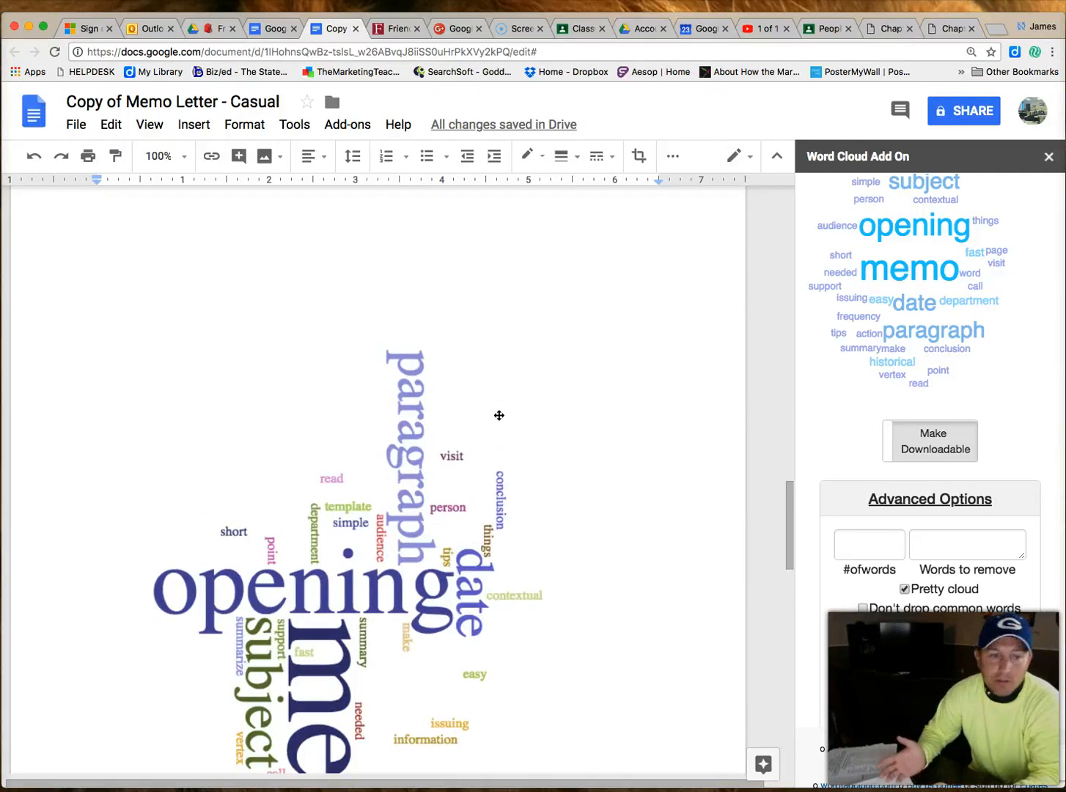
{"action": "scroll", "coordinate": [440, 508], "scroll_direction": "up", "scroll_amount": 10}
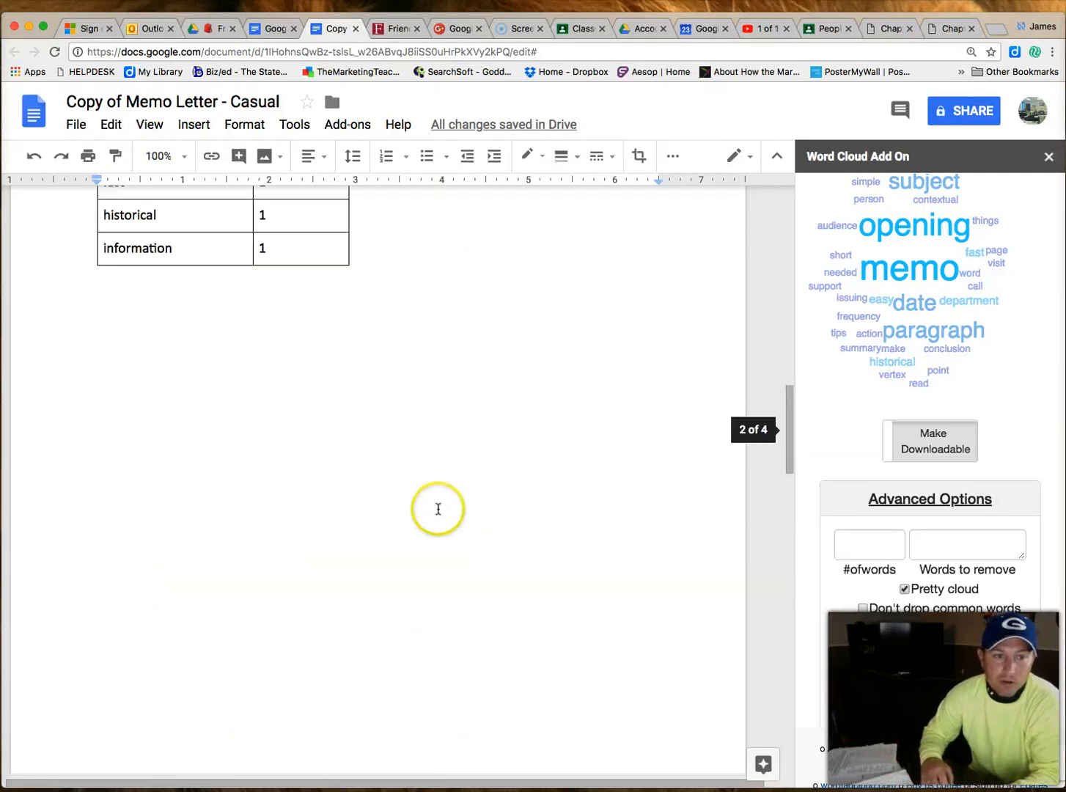
{"action": "scroll", "coordinate": [443, 509], "scroll_direction": "up", "scroll_amount": 15}
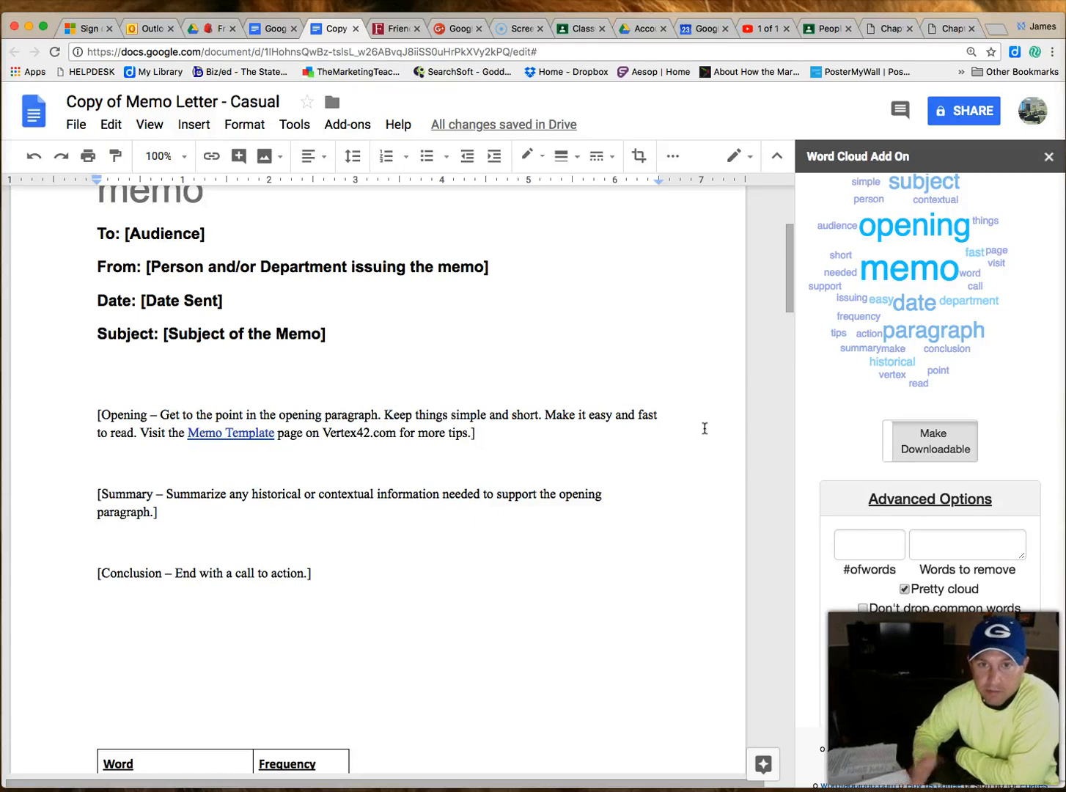
{"action": "left_click", "coordinate": [1050, 158]}
{"action": "scroll", "coordinate": [657, 357], "scroll_direction": "up", "scroll_amount": 5}
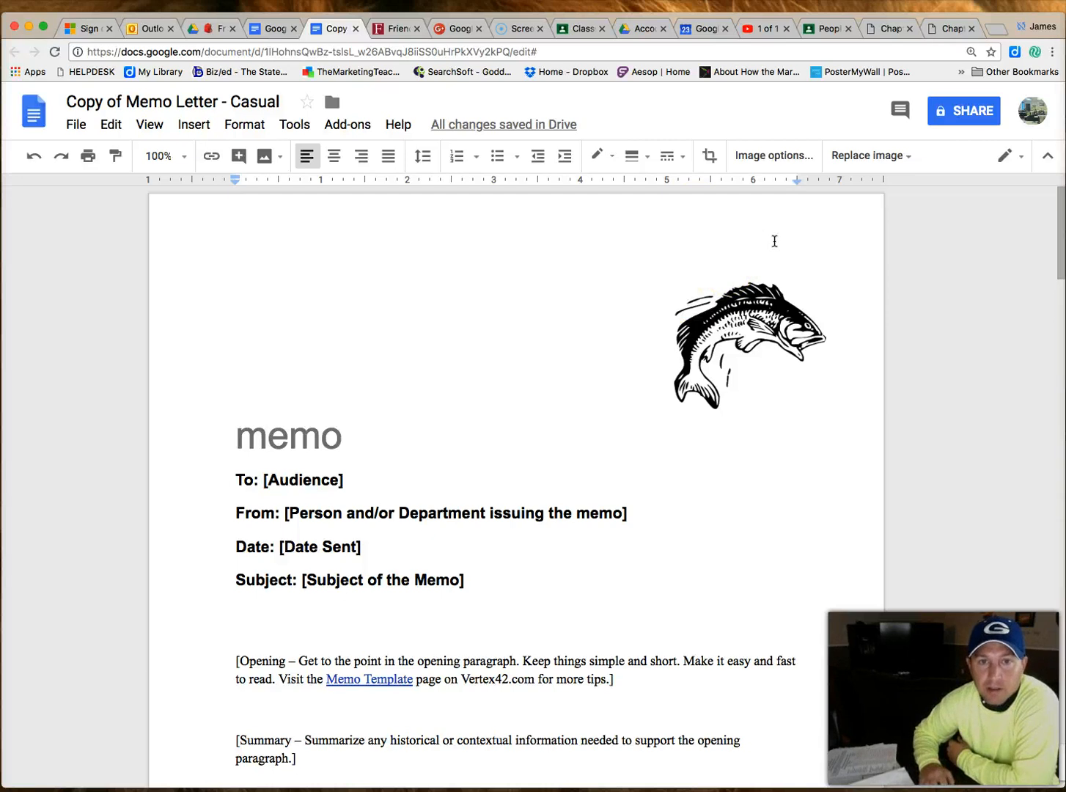
- Turn on link sharing so anyone with the link can view the memo, and copy the shareable link
{"action": "left_click", "coordinate": [971, 114]}
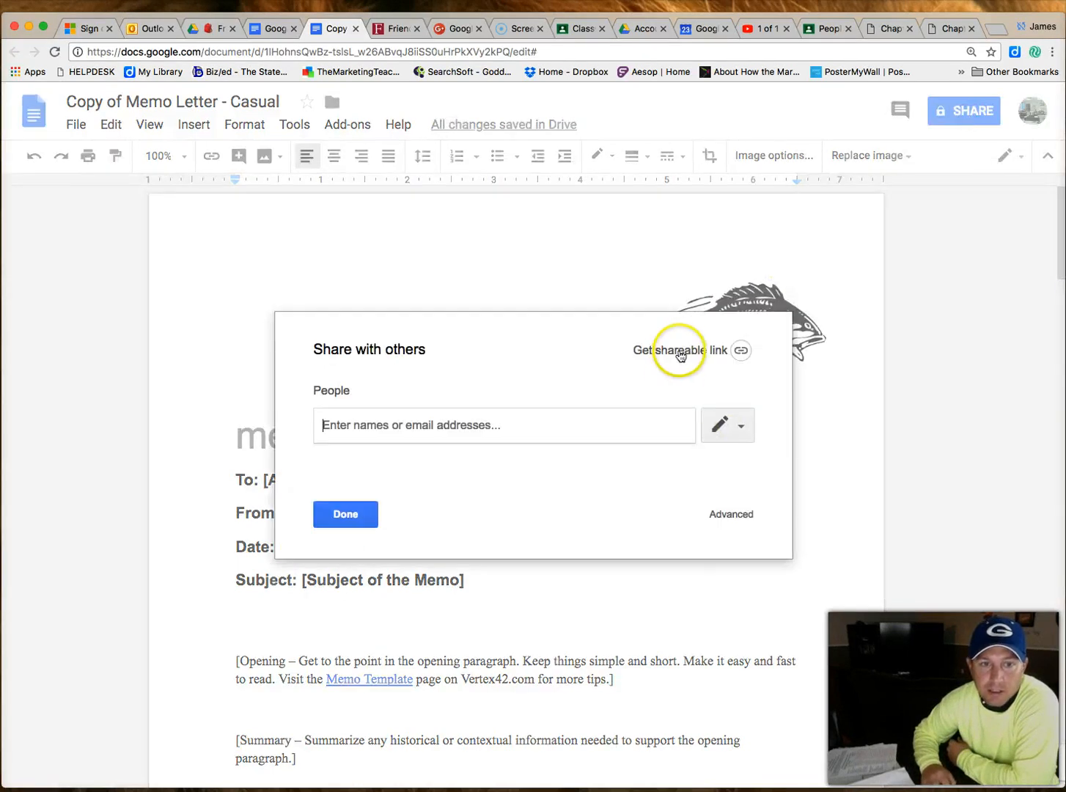
{"action": "left_click", "coordinate": [679, 353]}
{"action": "left_click", "coordinate": [690, 431]}
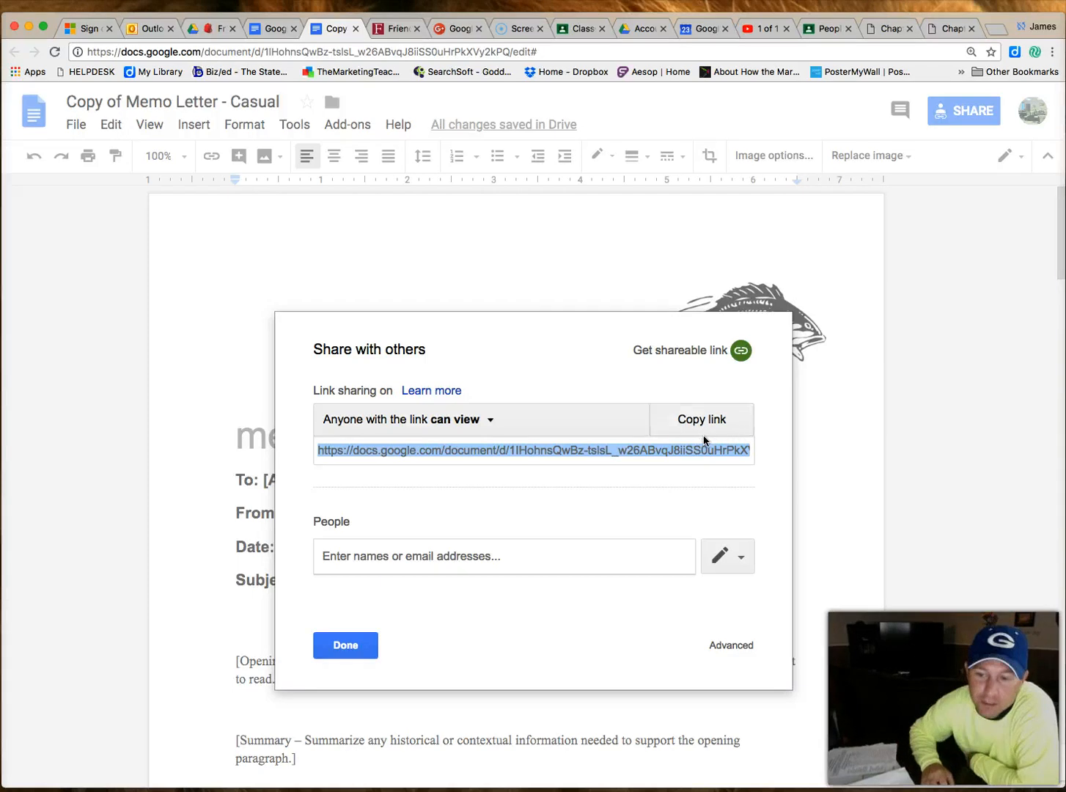
{"action": "left_click", "coordinate": [349, 644]}
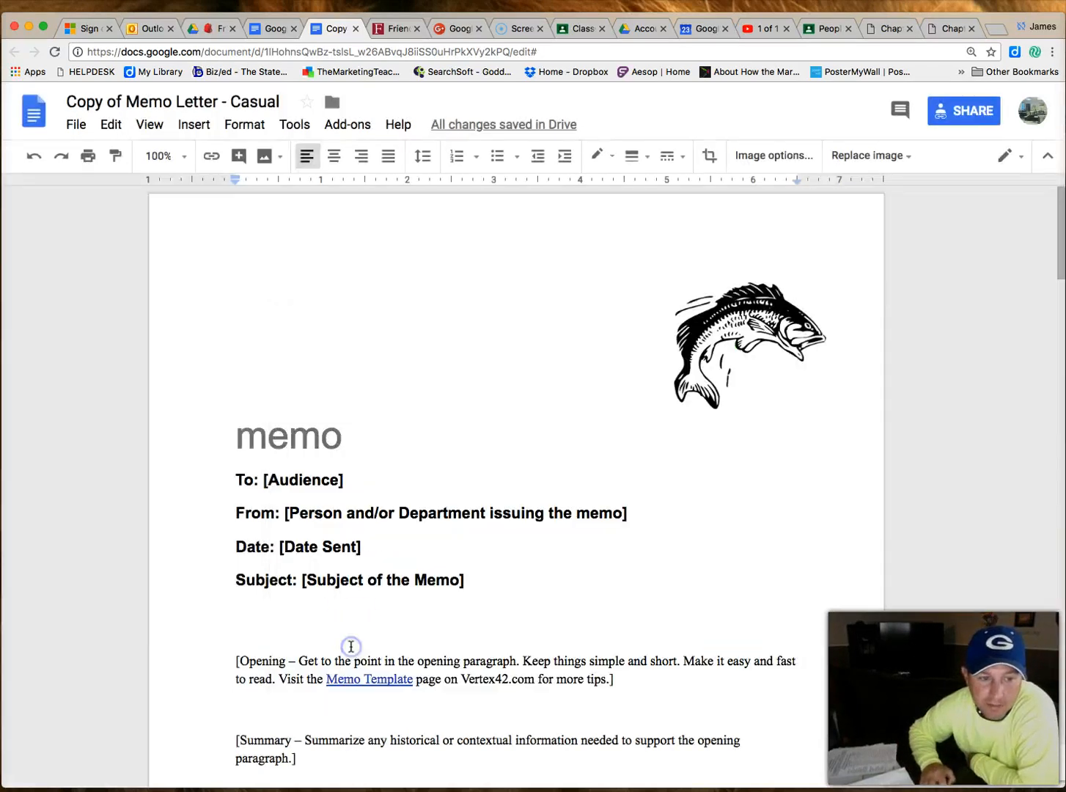